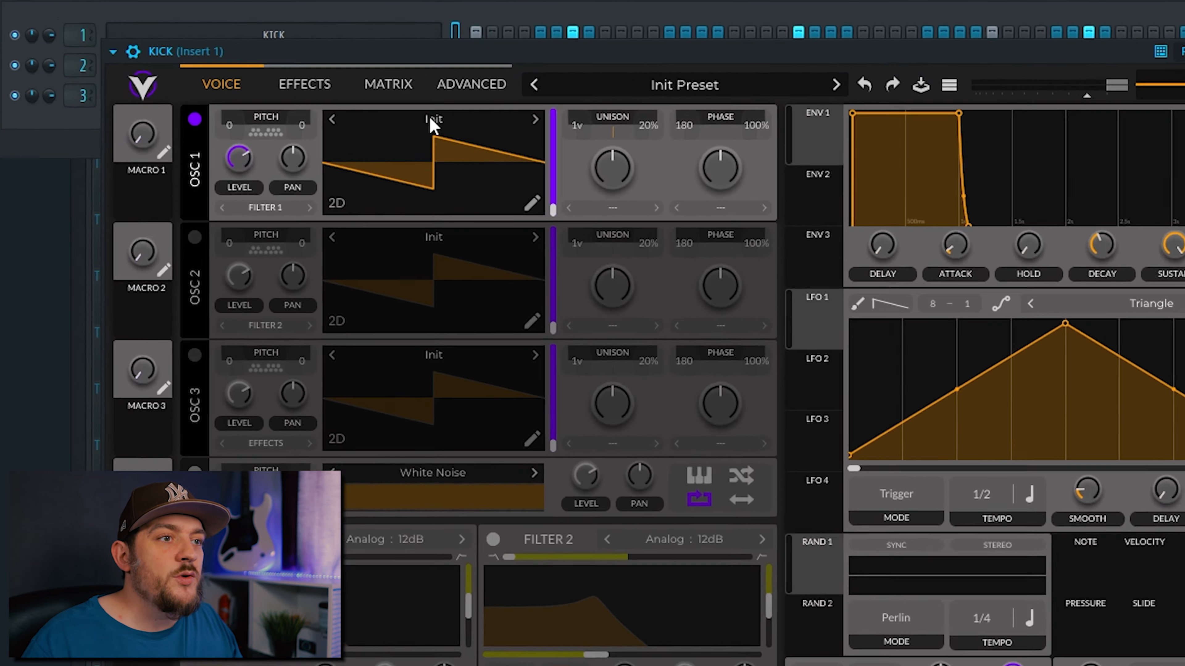
# Step: Load the factory Basic Shapes wavetable into oscillator 1 and transpose the oscillator to -24 semitones
pyautogui.click(433, 110)
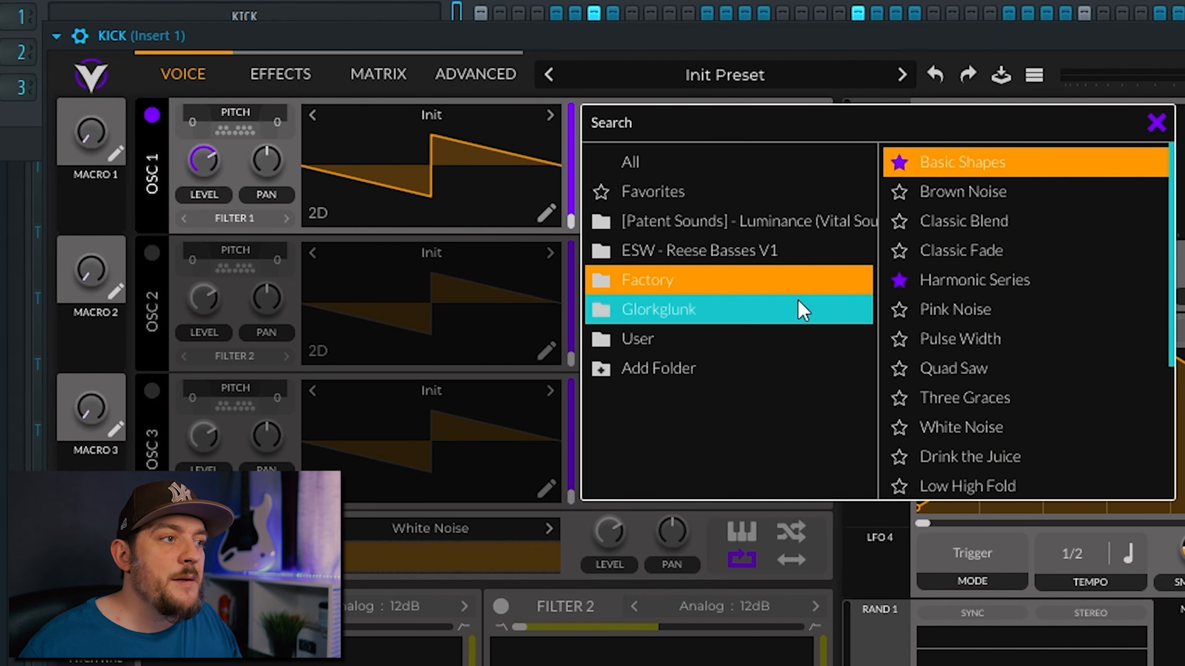
pyautogui.click(1021, 173)
pyautogui.click(789, 43)
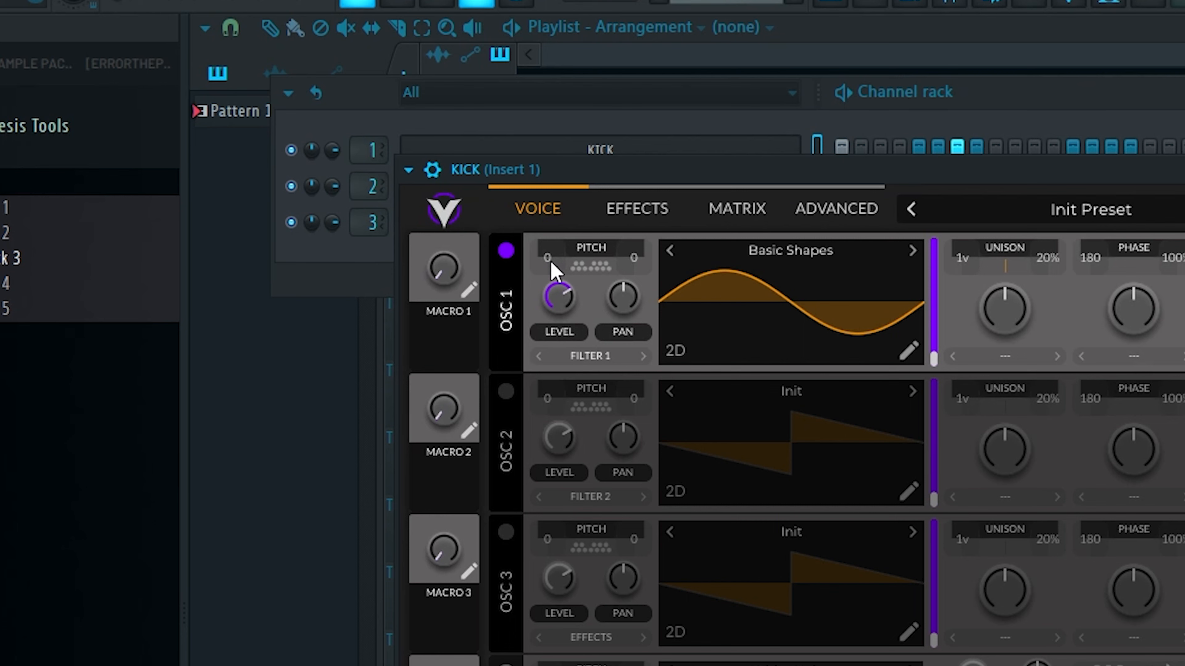
pyautogui.scroll(-4, 264, 119)
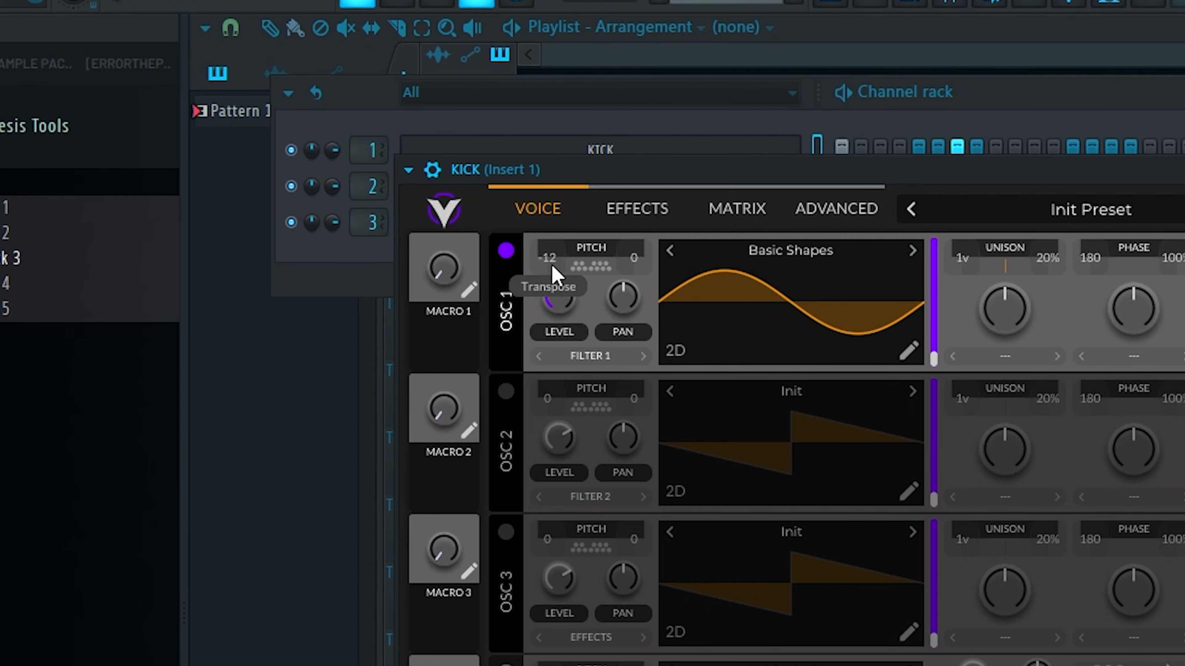
pyautogui.scroll(-4, 551, 270)
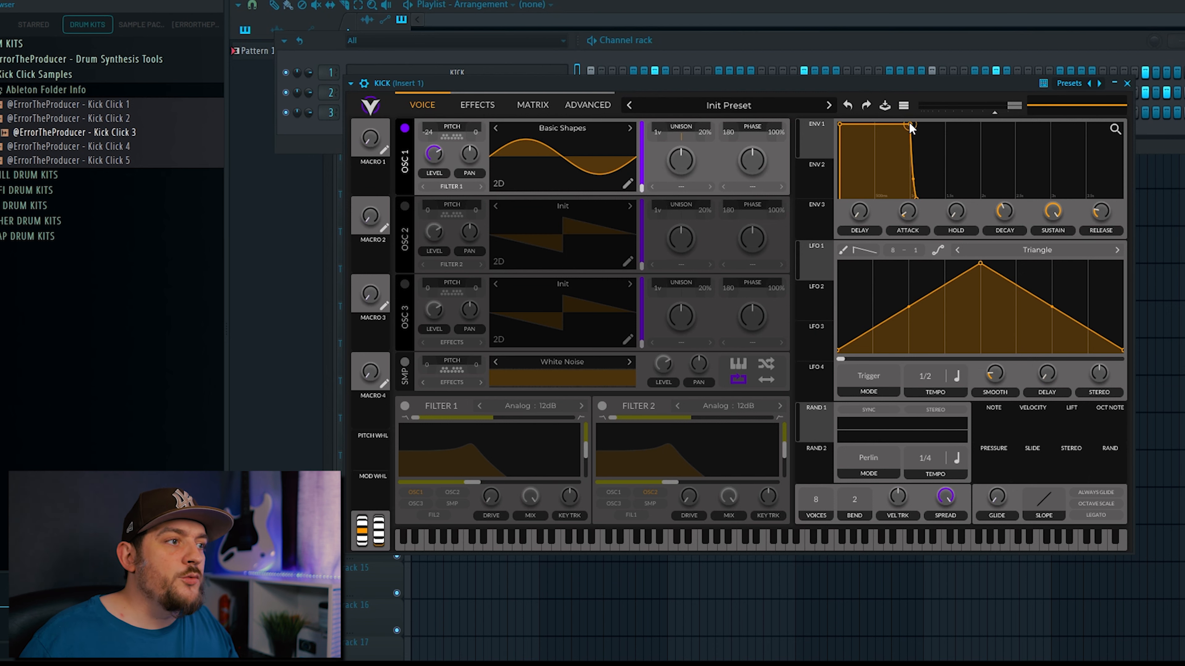
# Step: Shape envelope 1 into a short decay with no sustain and set oscillator 1's phase randomization to 0%
pyautogui.moveTo(909, 123); pyautogui.dragTo(854, 211)
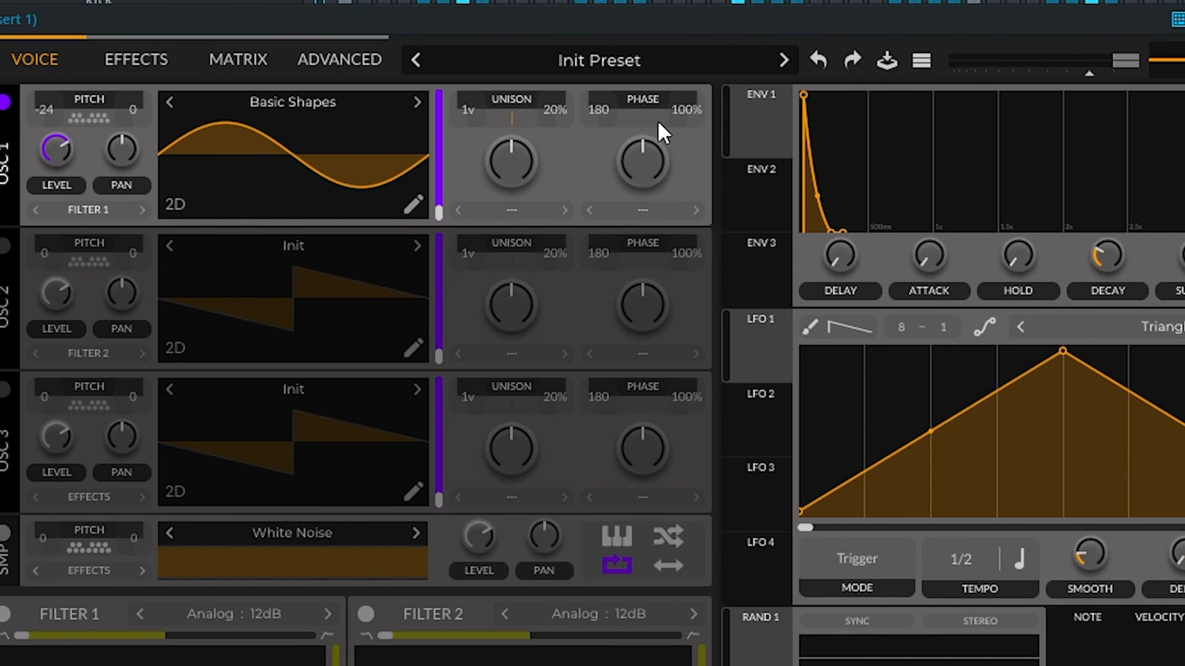
pyautogui.moveTo(770, 130); pyautogui.dragTo(781, 184)
pyautogui.moveTo(695, 207); pyautogui.dragTo(712, 431)
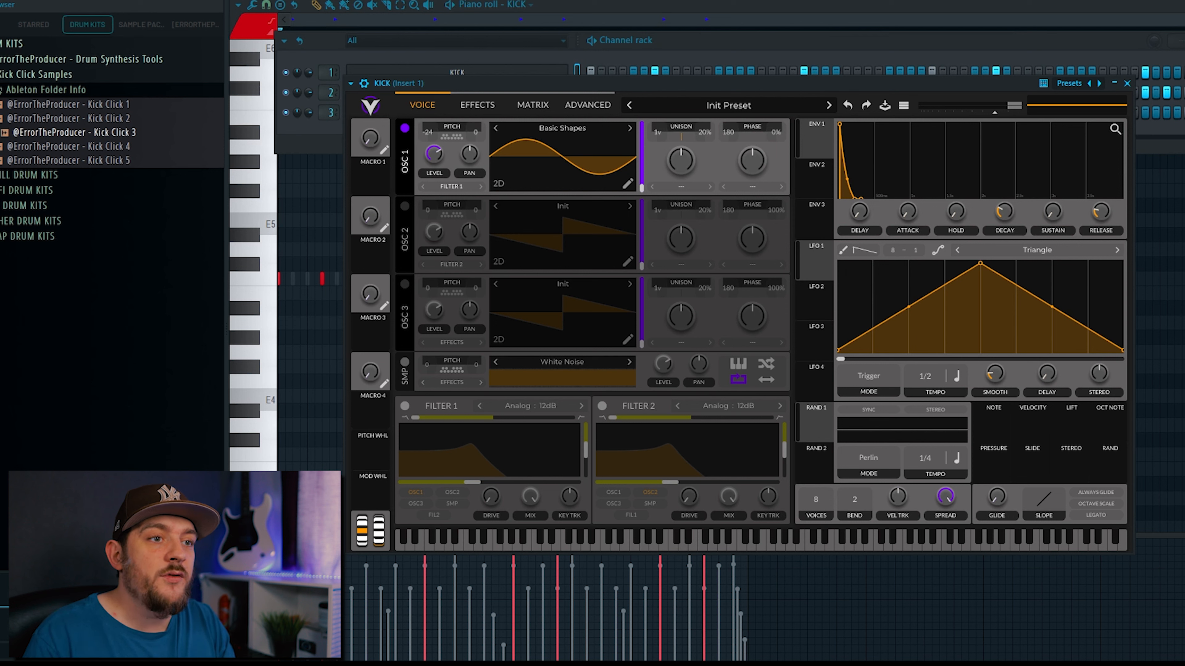
# Step: Reshape LFO 1 into a steep, fast-falling curve and use it to modulate oscillator 1's transpose, adjusting the modulation amount
pyautogui.moveTo(979, 264); pyautogui.dragTo(842, 265)
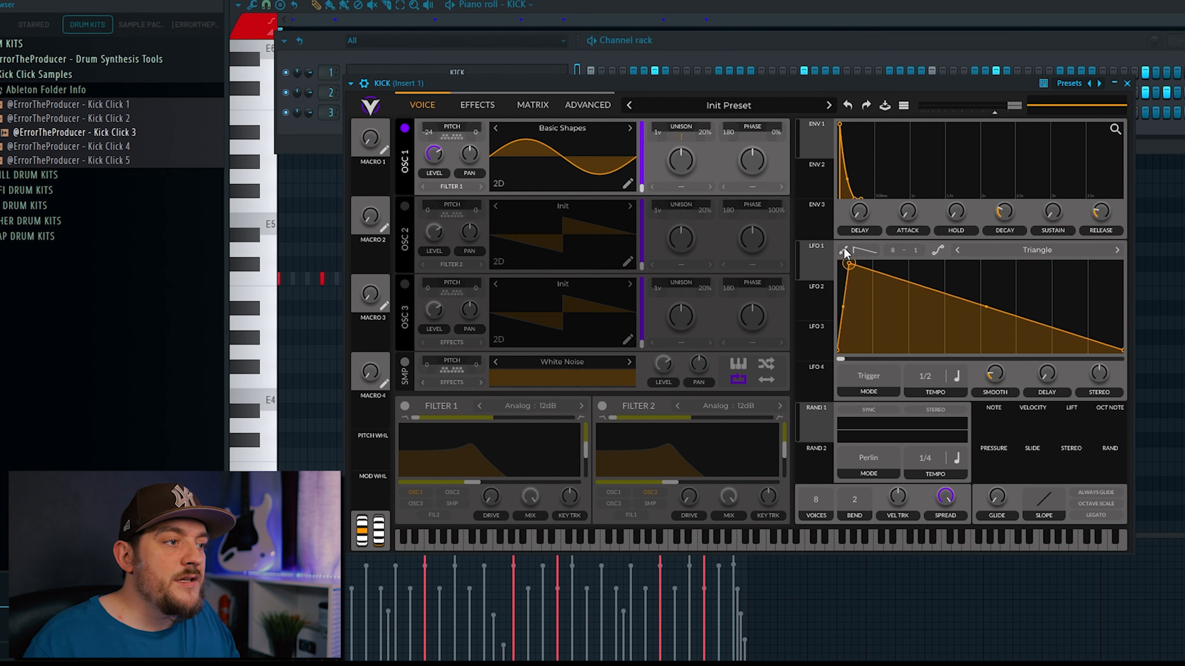
pyautogui.moveTo(981, 307); pyautogui.dragTo(873, 350)
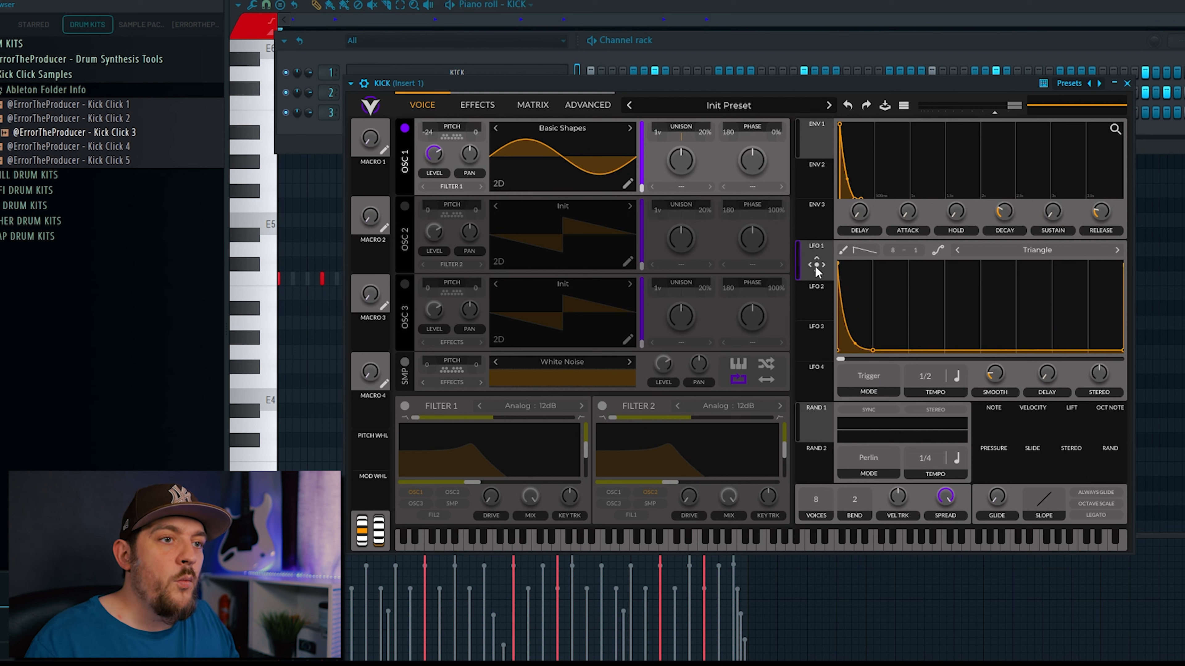
pyautogui.moveTo(816, 270); pyautogui.dragTo(431, 130)
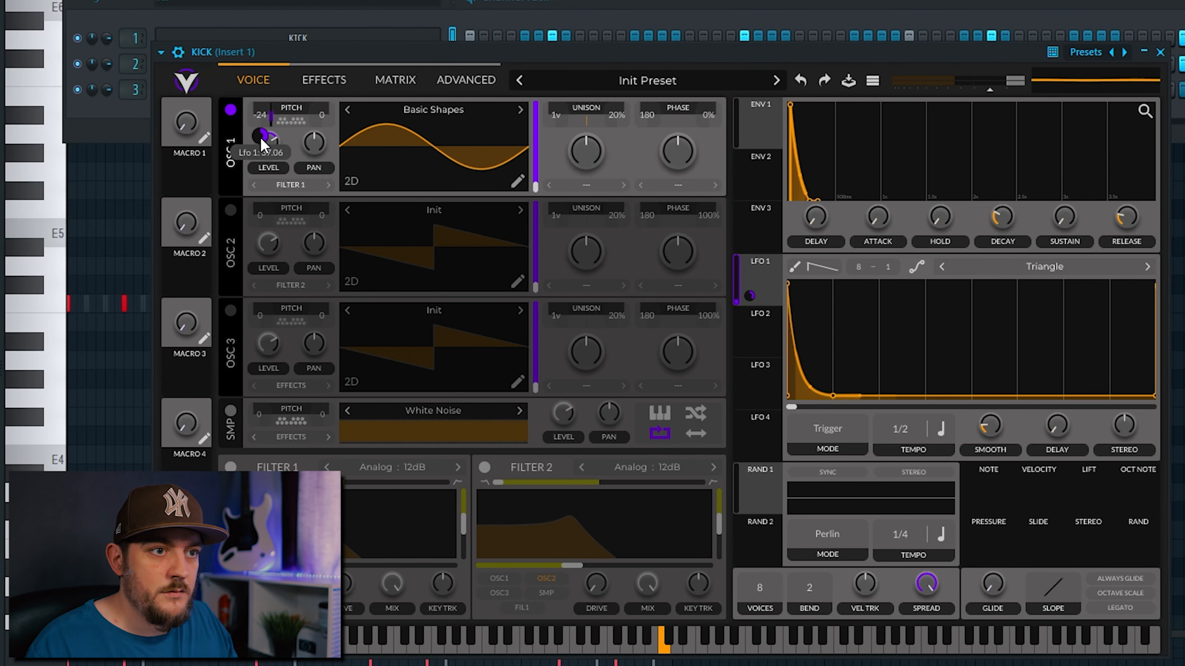
pyautogui.moveTo(257, 142)
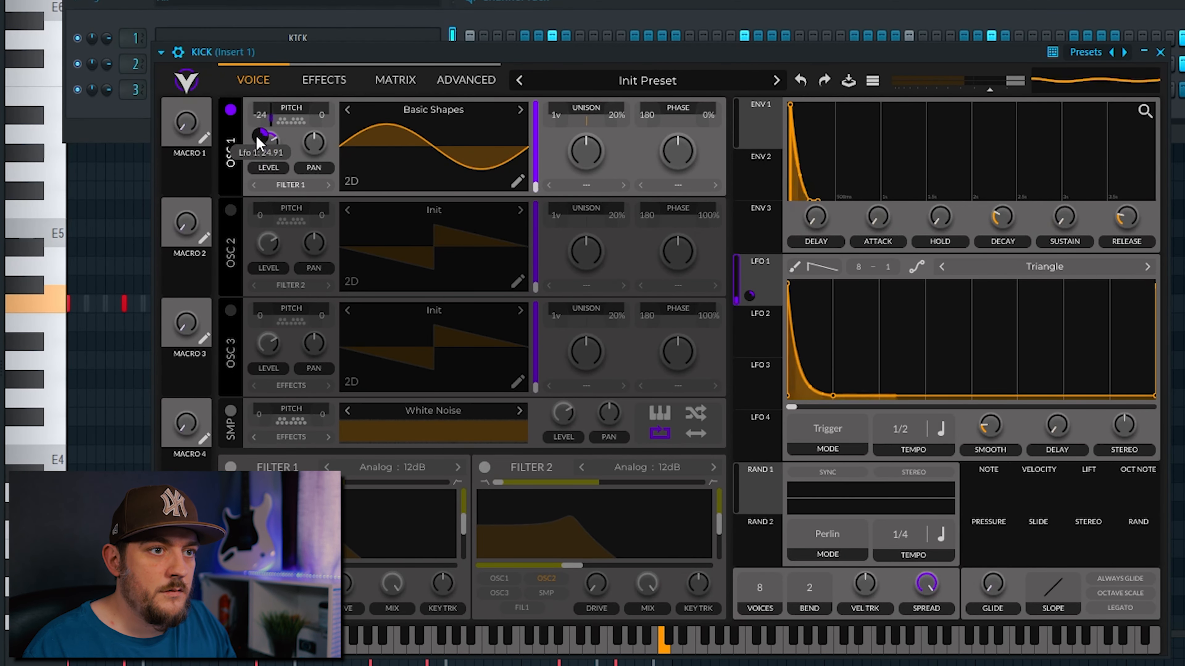
pyautogui.moveTo(256, 141); pyautogui.dragTo(256, 135)
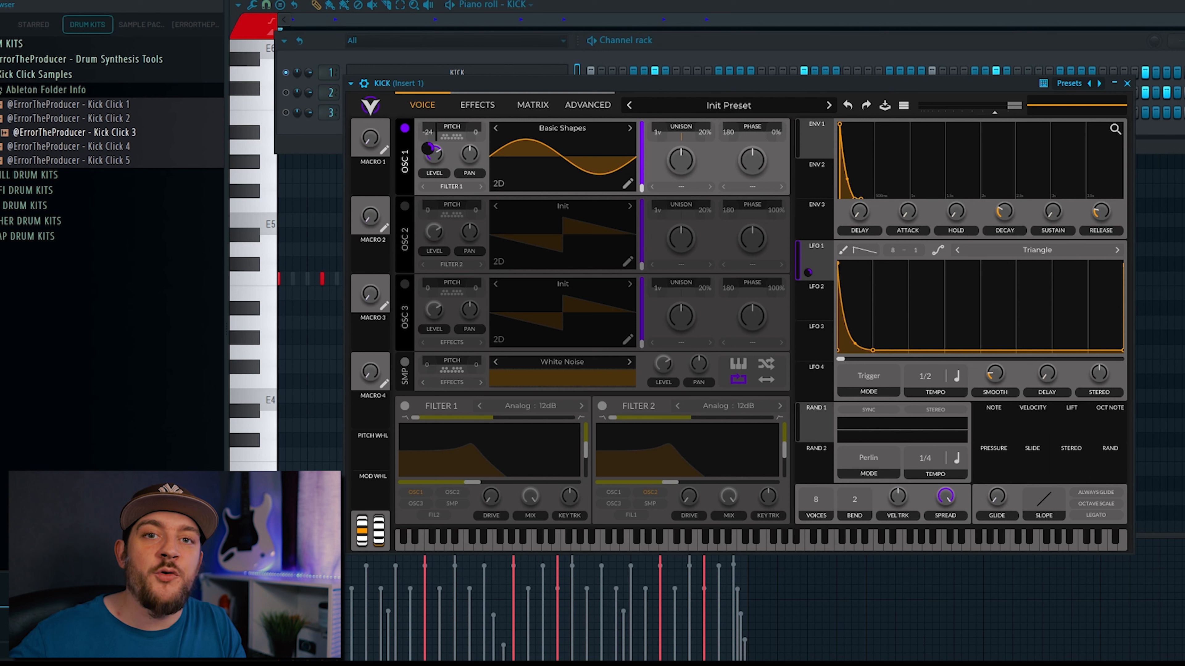
# Step: Enable the sampler and audition the Kick Click 2, 3 and 4 samples in it, keeping Kick Click 4 loaded
pyautogui.click(404, 362)
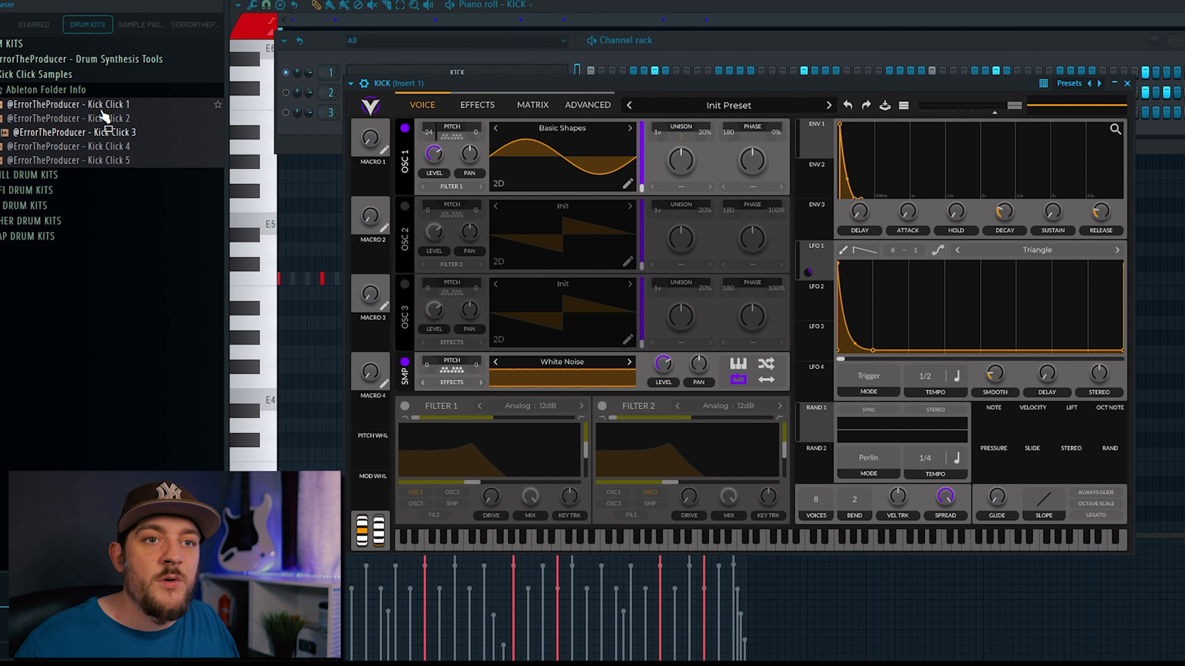
pyautogui.moveTo(104, 117); pyautogui.dragTo(556, 381)
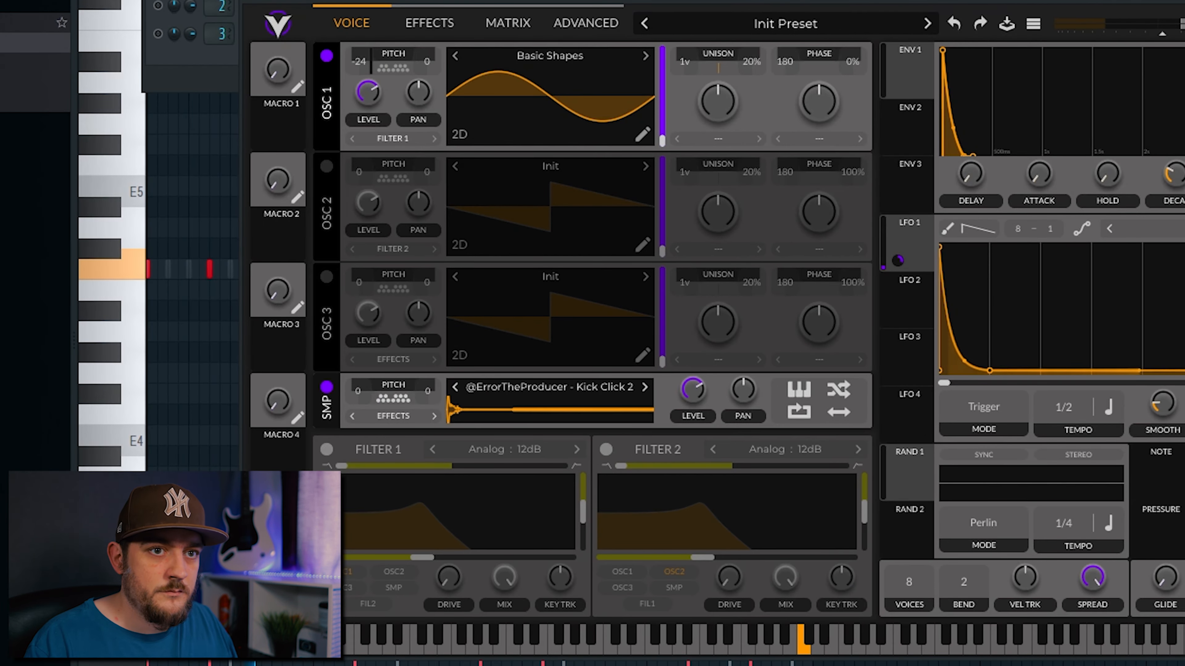
pyautogui.moveTo(14, 62); pyautogui.dragTo(533, 398)
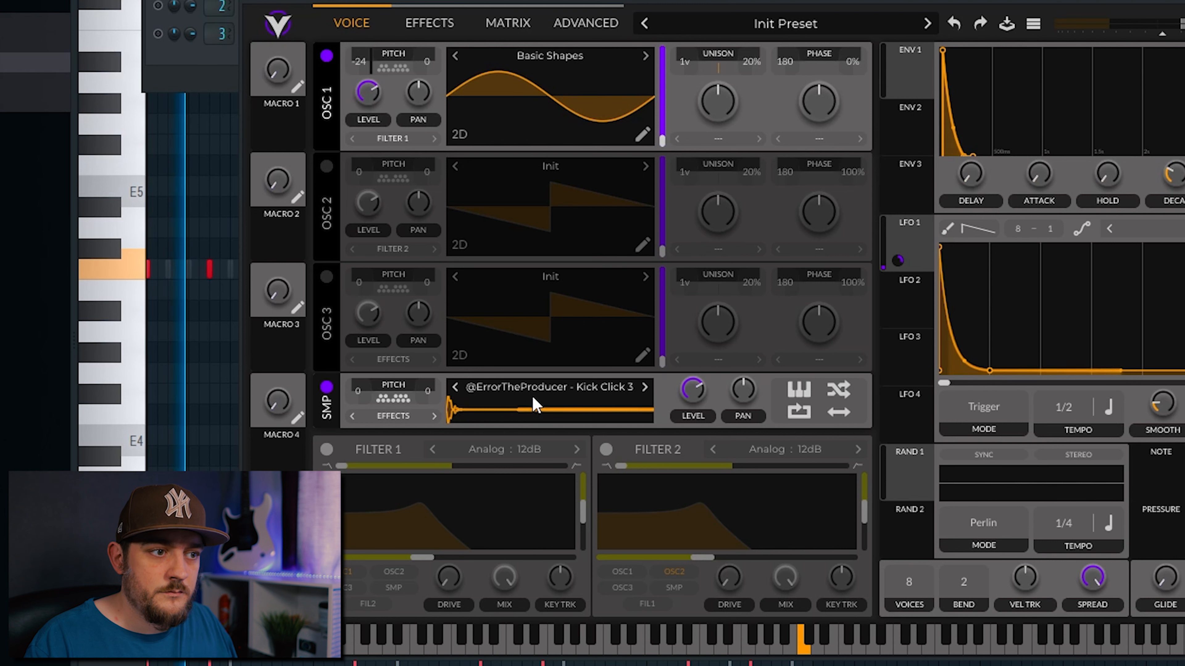
pyautogui.press('space')
pyautogui.moveTo(18, 82); pyautogui.dragTo(549, 401)
pyautogui.press('space')
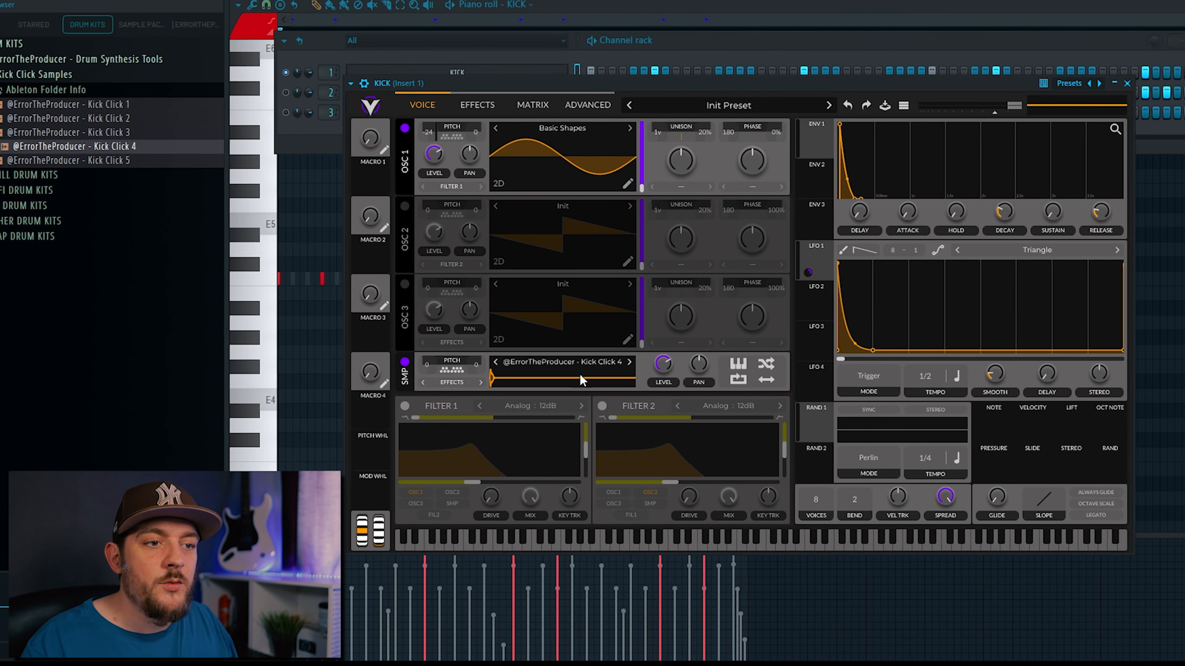
# Step: Transpose the sampler to -10 and modulate its level with LFO 1, turning the base level down and the modulation amount up
pyautogui.moveTo(433, 363); pyautogui.dragTo(430, 375)
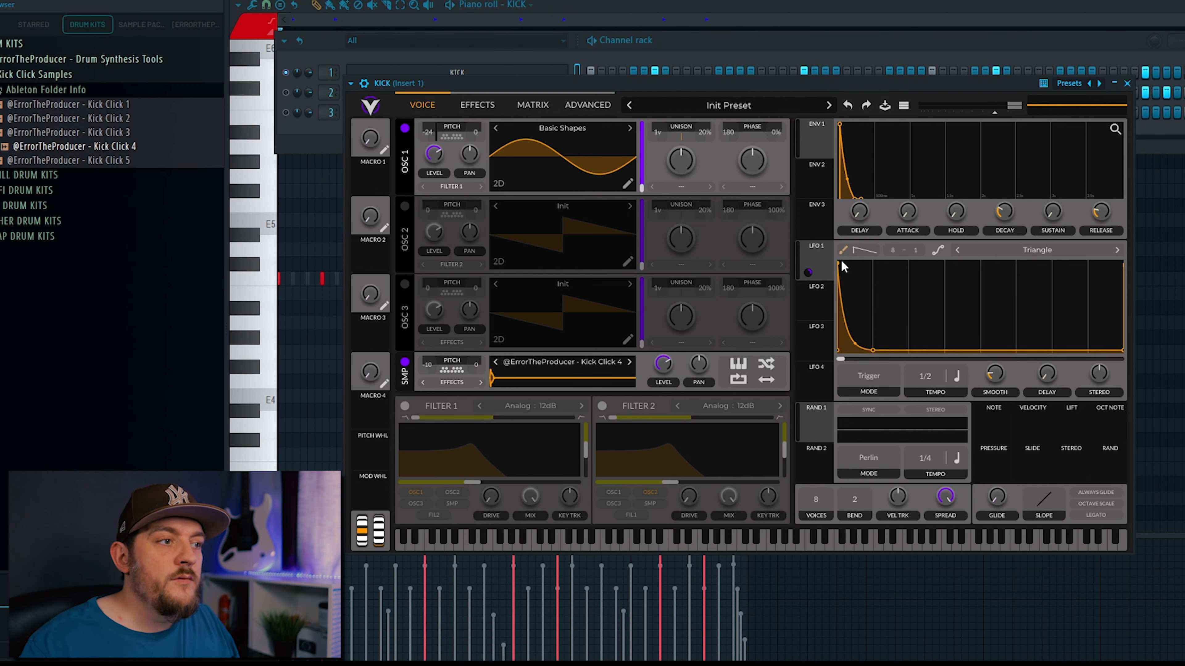
pyautogui.moveTo(807, 273); pyautogui.dragTo(663, 364)
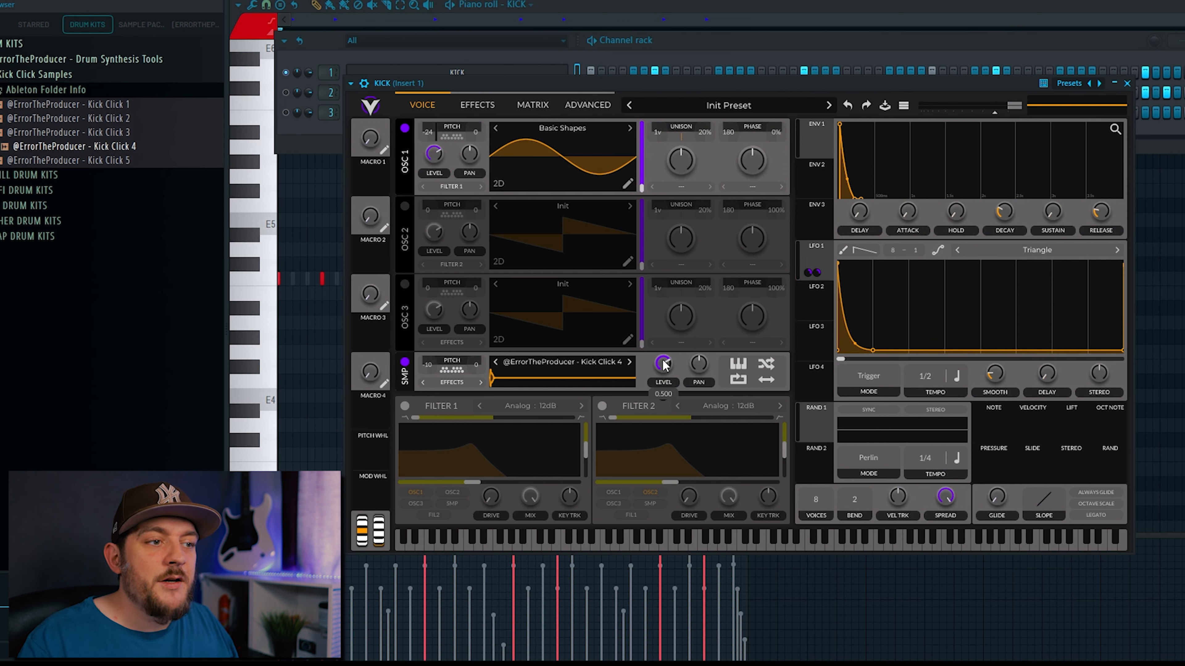
pyautogui.moveTo(662, 427); pyautogui.dragTo(662, 426)
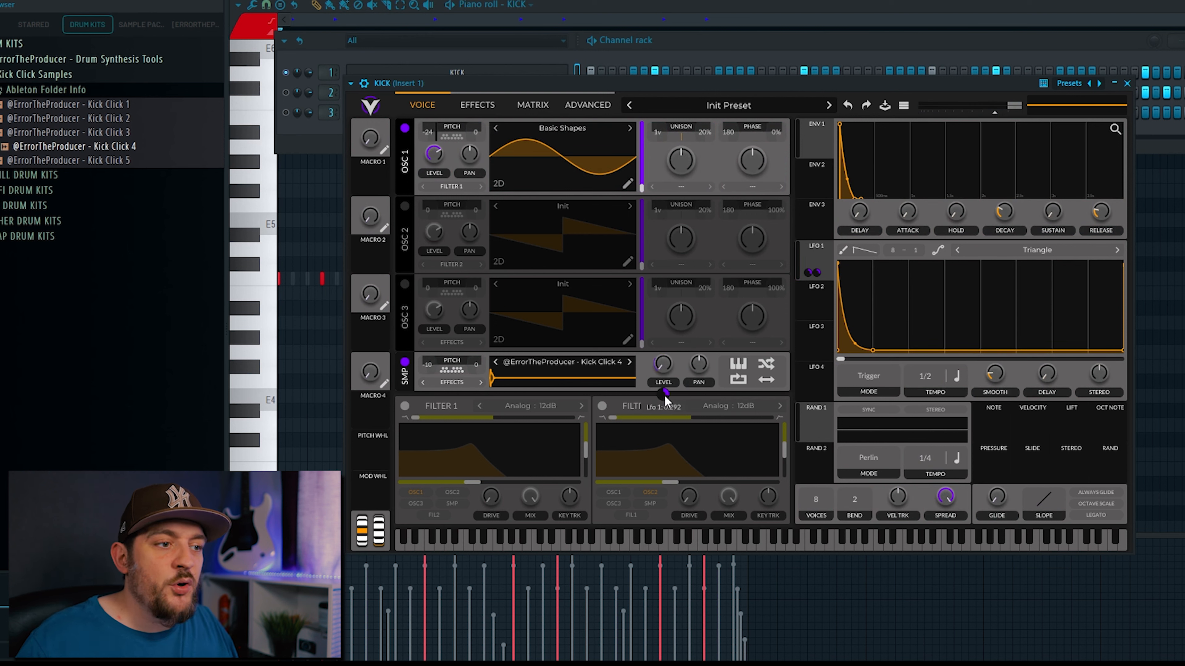
pyautogui.press('space')
pyautogui.moveTo(663, 395); pyautogui.dragTo(664, 359)
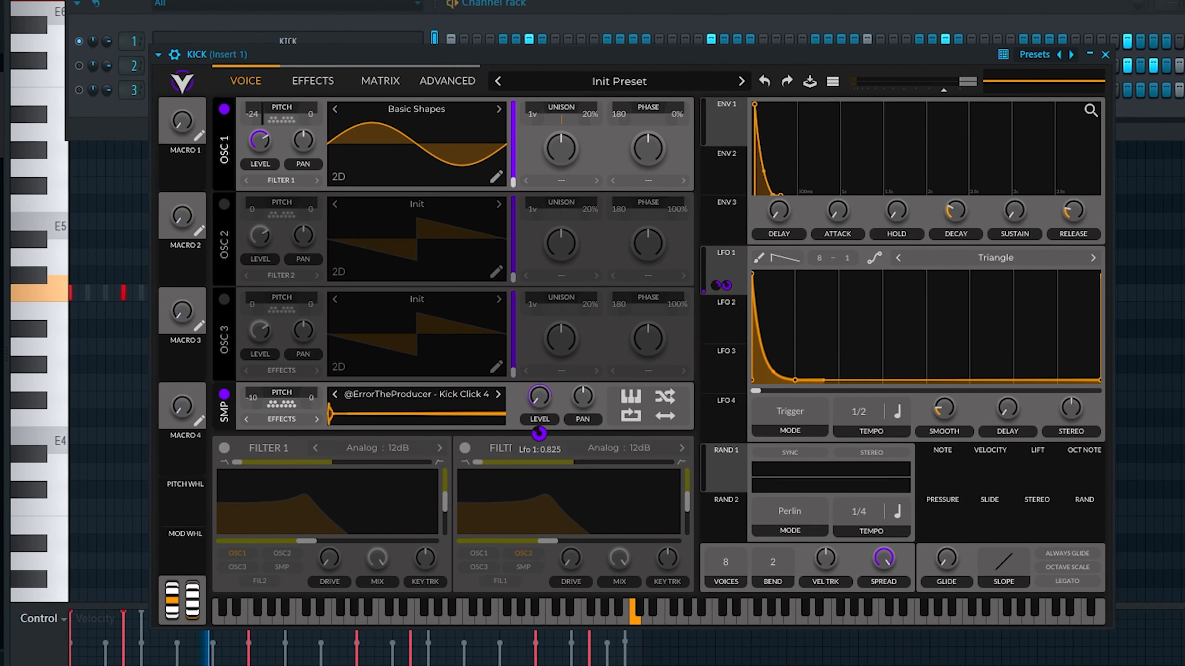
pyautogui.moveTo(539, 434)
pyautogui.mouseDown()
pyautogui.moveTo(539, 451)
pyautogui.moveTo(541, 421)
pyautogui.mouseUp()
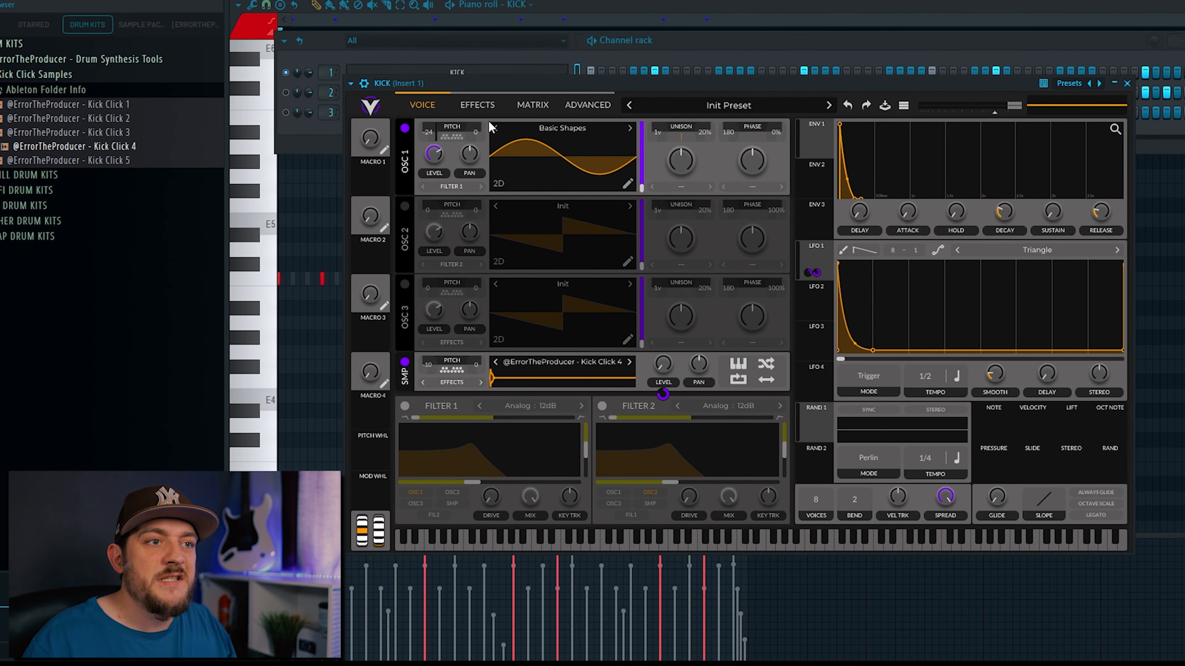
# Step: Enable the Distortion effect with the Soft Clip type, raise its drive and reduce its mix slightly
pyautogui.click(340, 99)
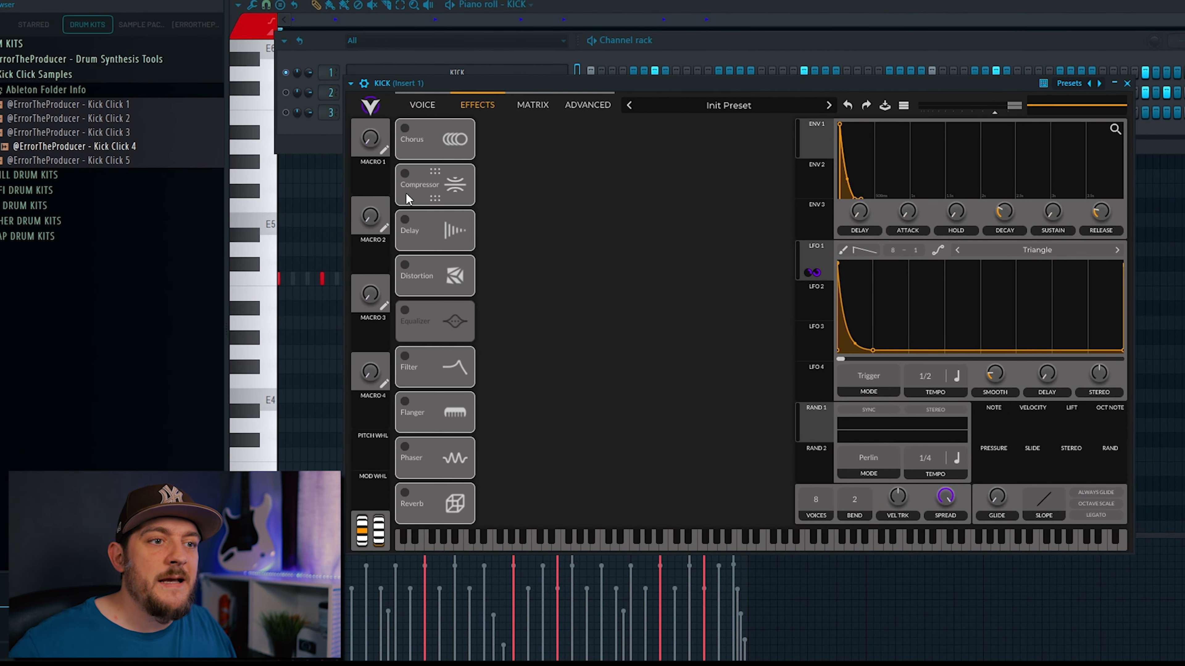
pyautogui.click(405, 268)
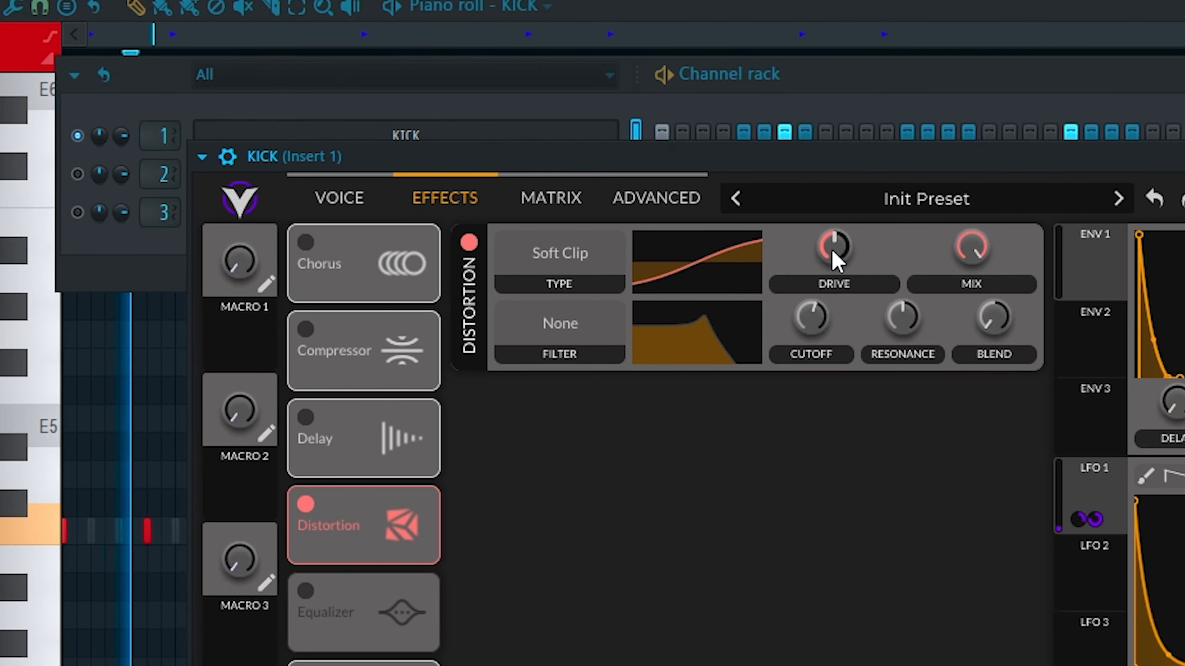
pyautogui.moveTo(681, 133); pyautogui.dragTo(681, 126)
pyautogui.moveTo(835, 244)
pyautogui.mouseDown()
pyautogui.moveTo(835, 233)
pyautogui.moveTo(838, 328)
pyautogui.moveTo(834, 261)
pyautogui.mouseUp()
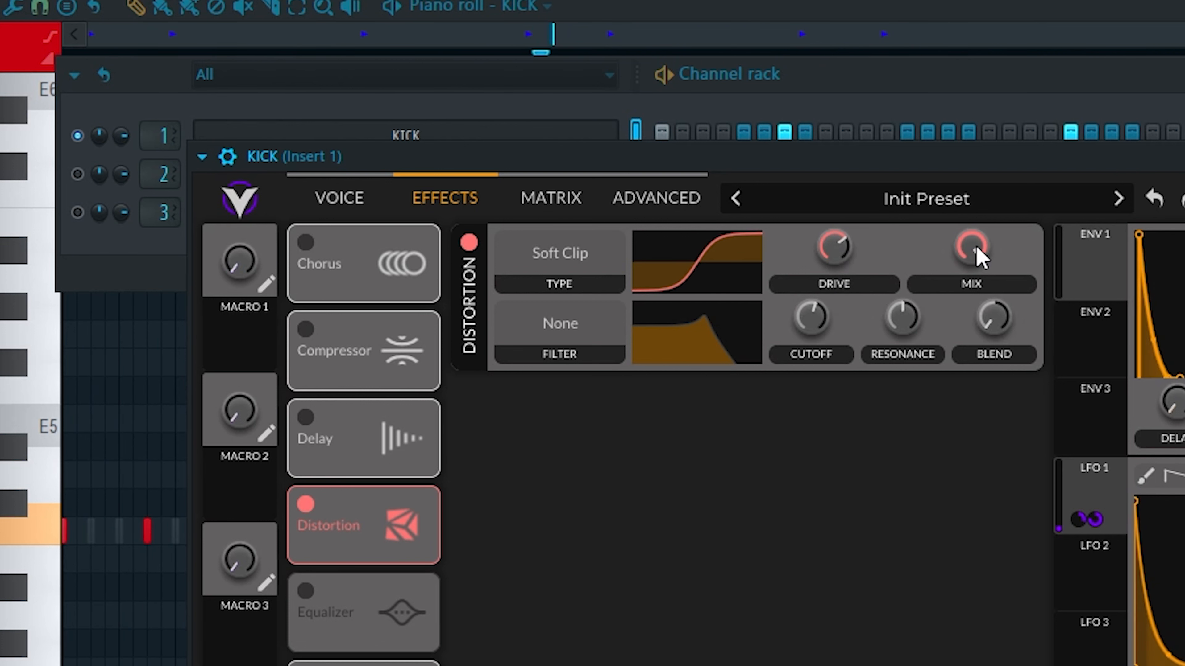
pyautogui.moveTo(974, 257); pyautogui.dragTo(971, 245)
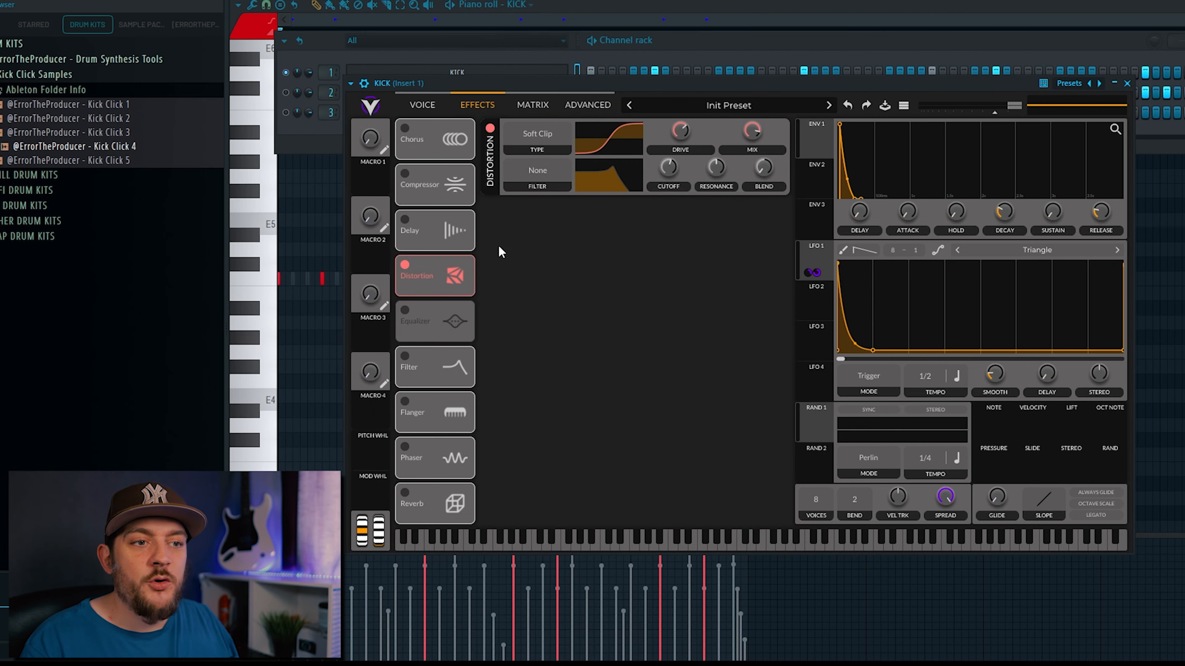
# Step: Enable the Equalizer effect, move its middle band to a lower frequency with a slight boost, and play the kick
pyautogui.click(416, 314)
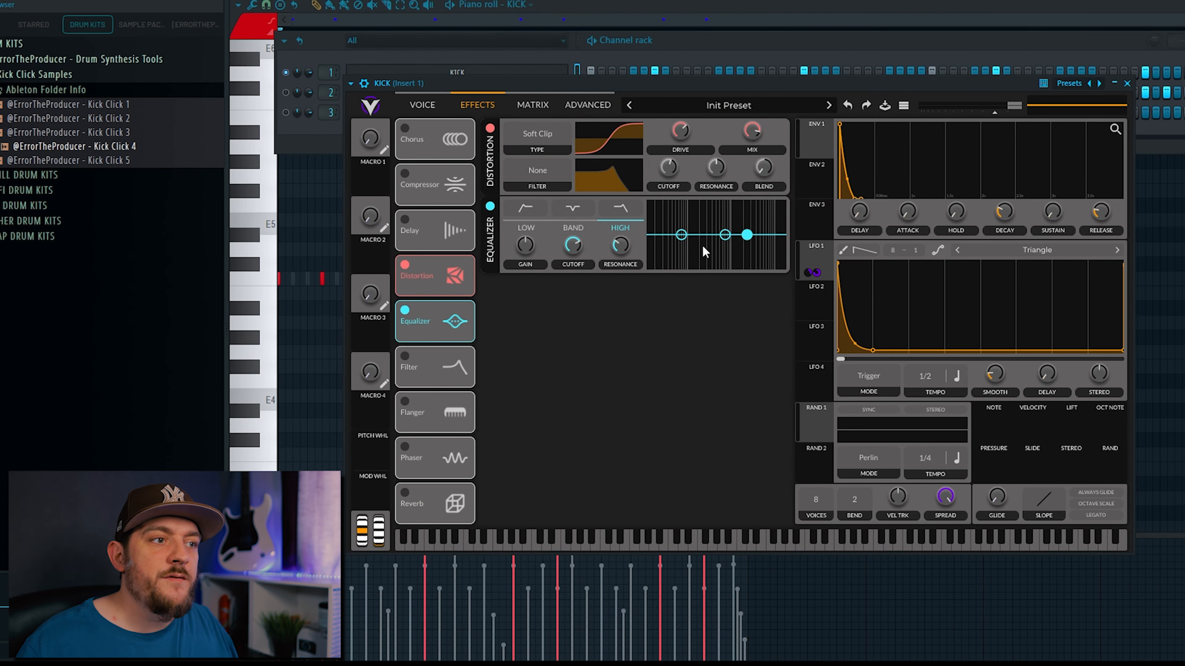
pyautogui.moveTo(725, 235)
pyautogui.mouseDown()
pyautogui.moveTo(688, 218)
pyautogui.moveTo(702, 229)
pyautogui.mouseUp()
pyautogui.press('space')
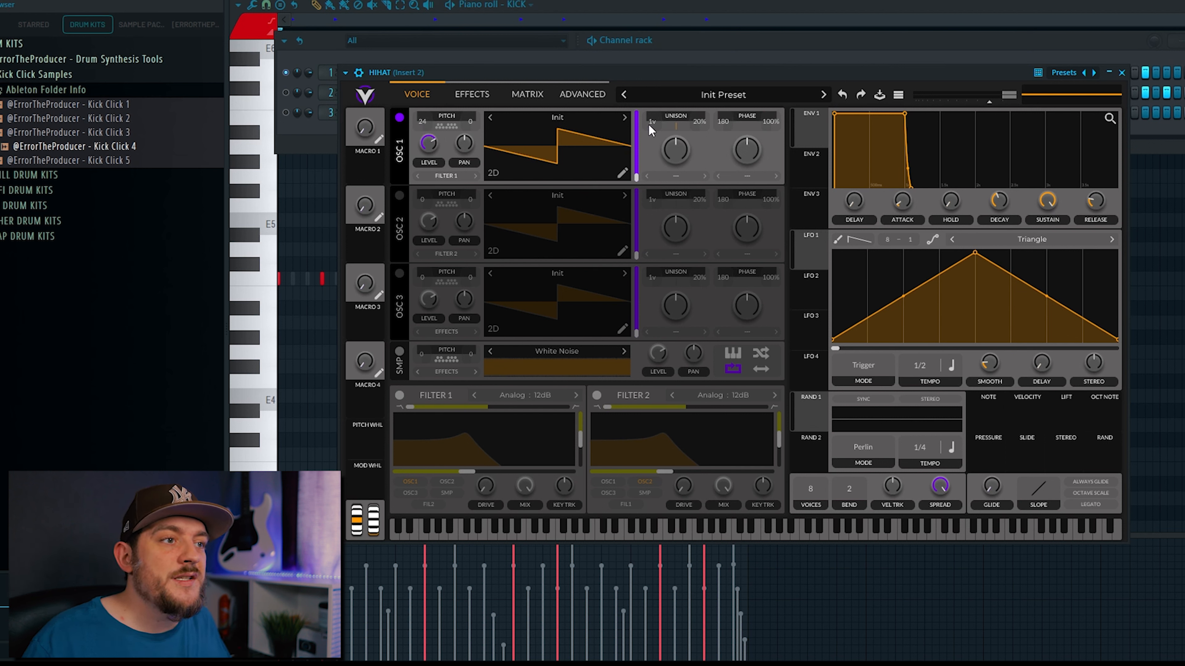
# Step: Set oscillator 1 of the HIHAT patch to 16 unison voices with 100% detune
pyautogui.moveTo(652, 122); pyautogui.dragTo(651, 81)
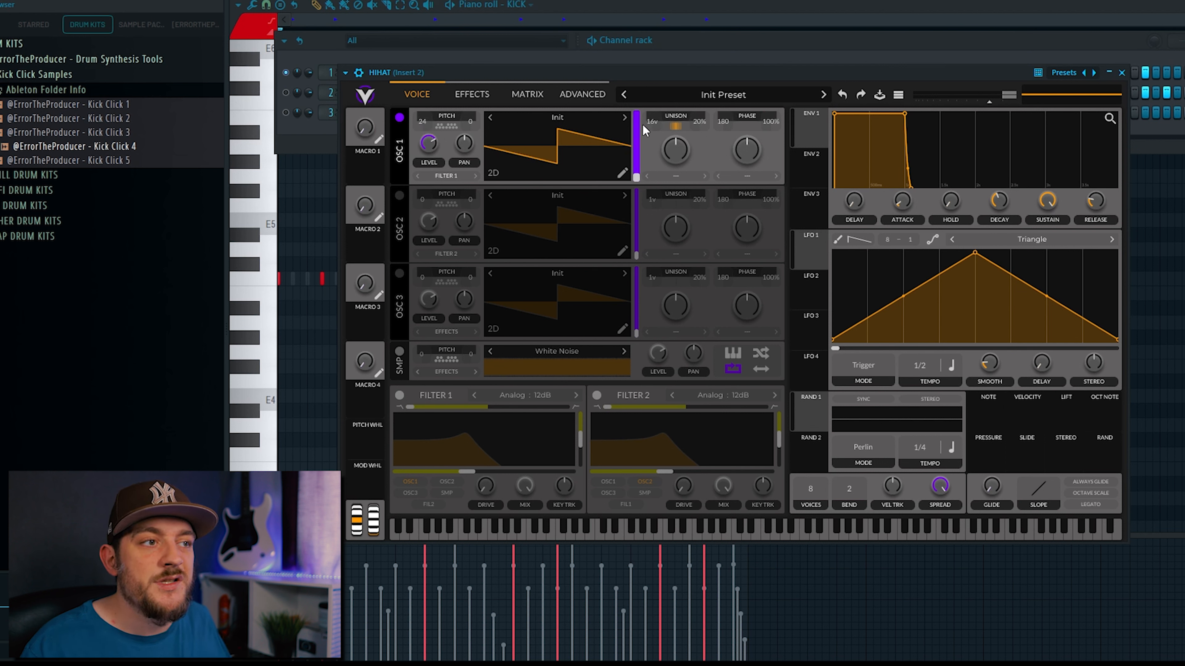
pyautogui.moveTo(705, 124); pyautogui.dragTo(699, 26)
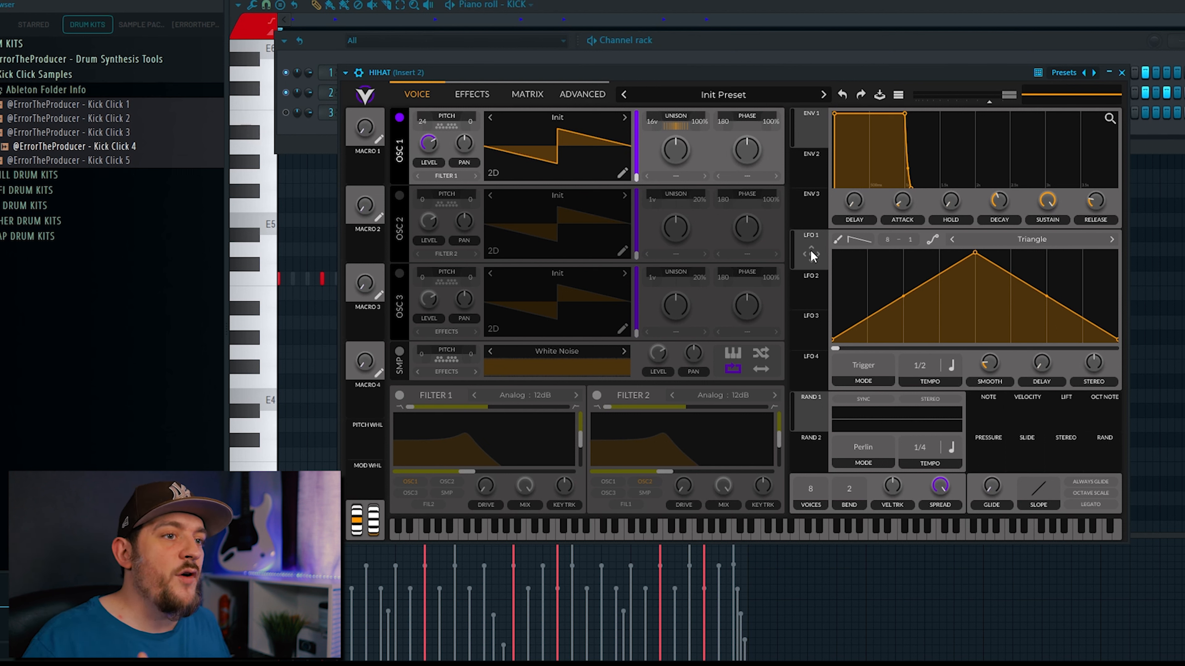
# Step: Assign LFO 1 to the hi-hat's oscillator 1 level and set the LFO mode to Envelope
pyautogui.moveTo(804, 254); pyautogui.dragTo(431, 147)
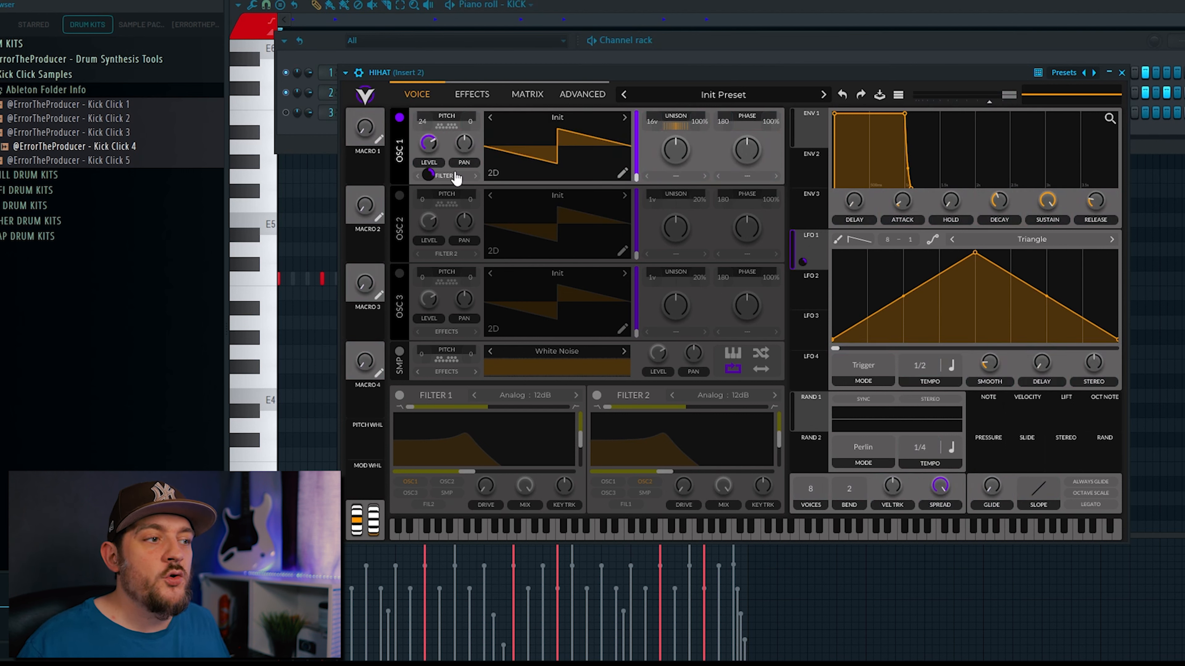
pyautogui.click(878, 368)
pyautogui.click(877, 410)
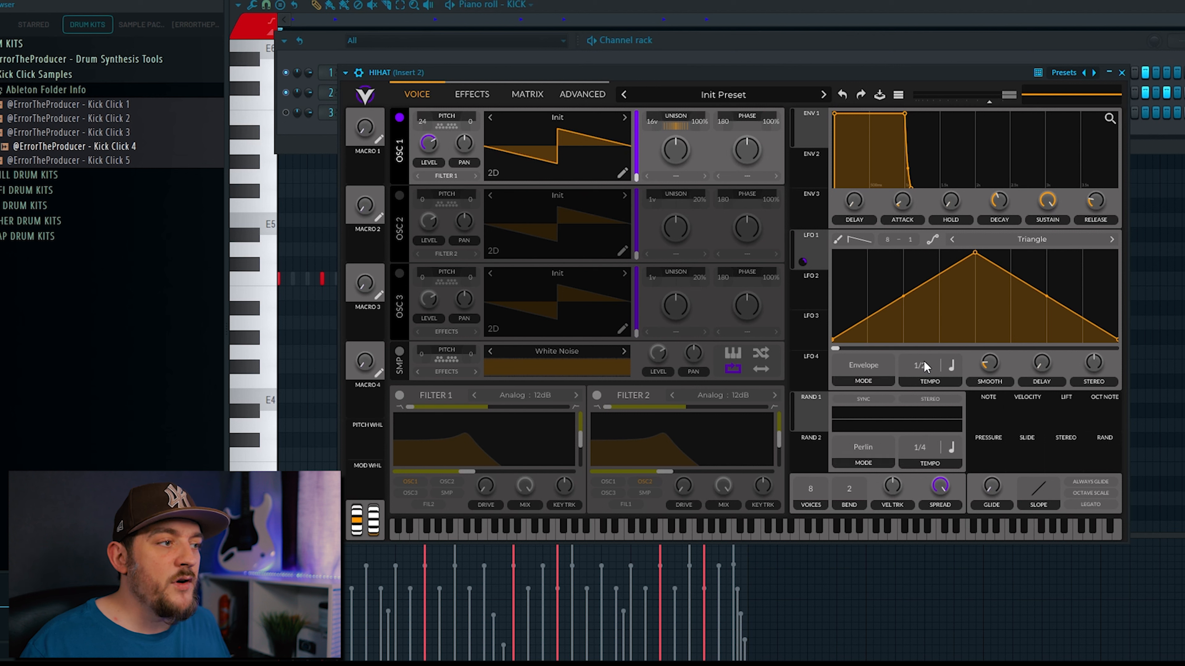
# Step: Reshape the hi-hat's LFO 1 into a very short decay, then lower oscillator 1's base level and raise the LFO's amount on it
pyautogui.moveTo(975, 255); pyautogui.dragTo(846, 356)
pyautogui.doubleClick(869, 262)
pyautogui.moveTo(839, 295); pyautogui.dragTo(838, 317)
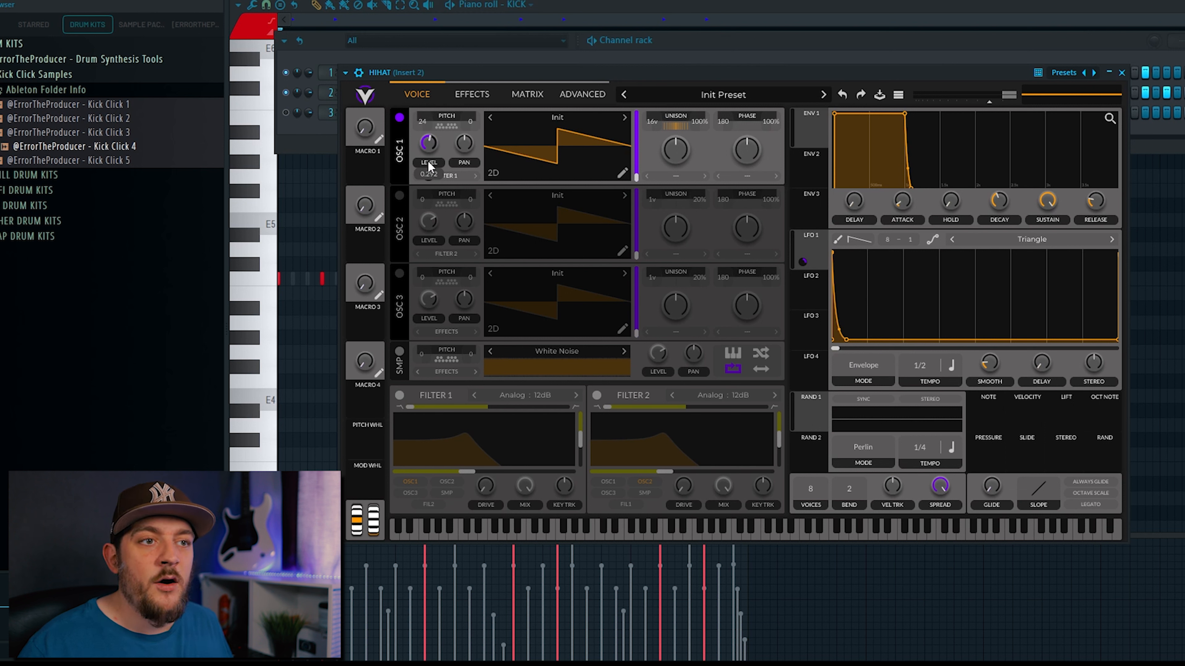
pyautogui.moveTo(428, 174); pyautogui.dragTo(427, 161)
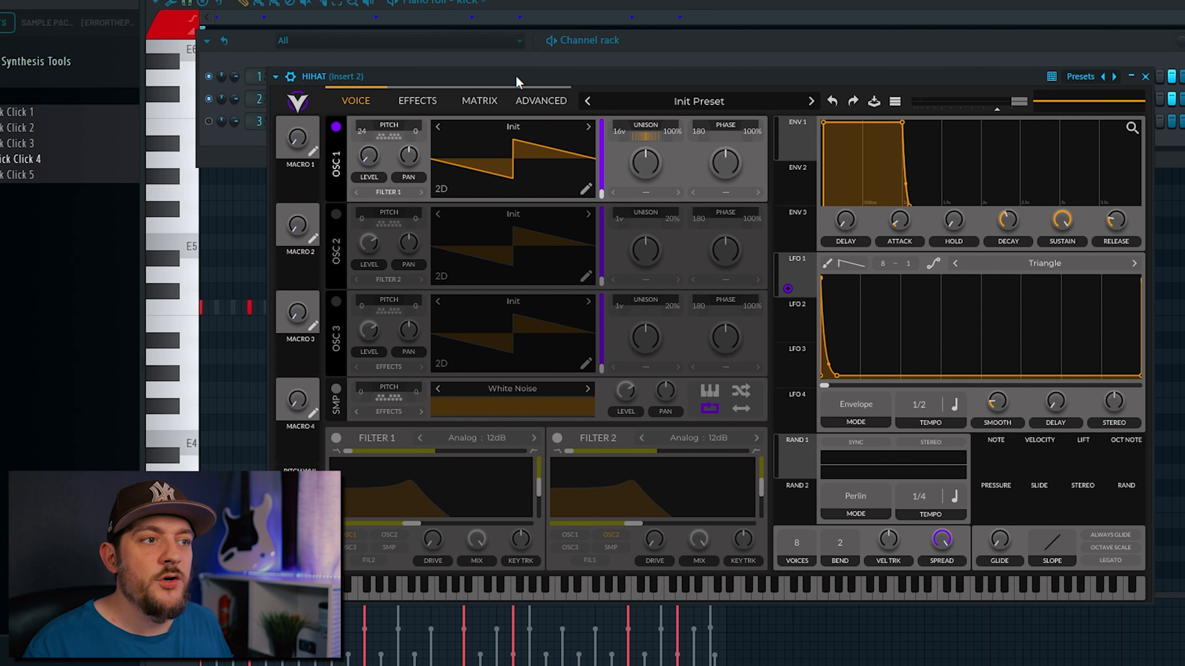
# Step: Set the spectral morph type of the hi-hat's oscillator 1 to Formant Scale
pyautogui.click(652, 193)
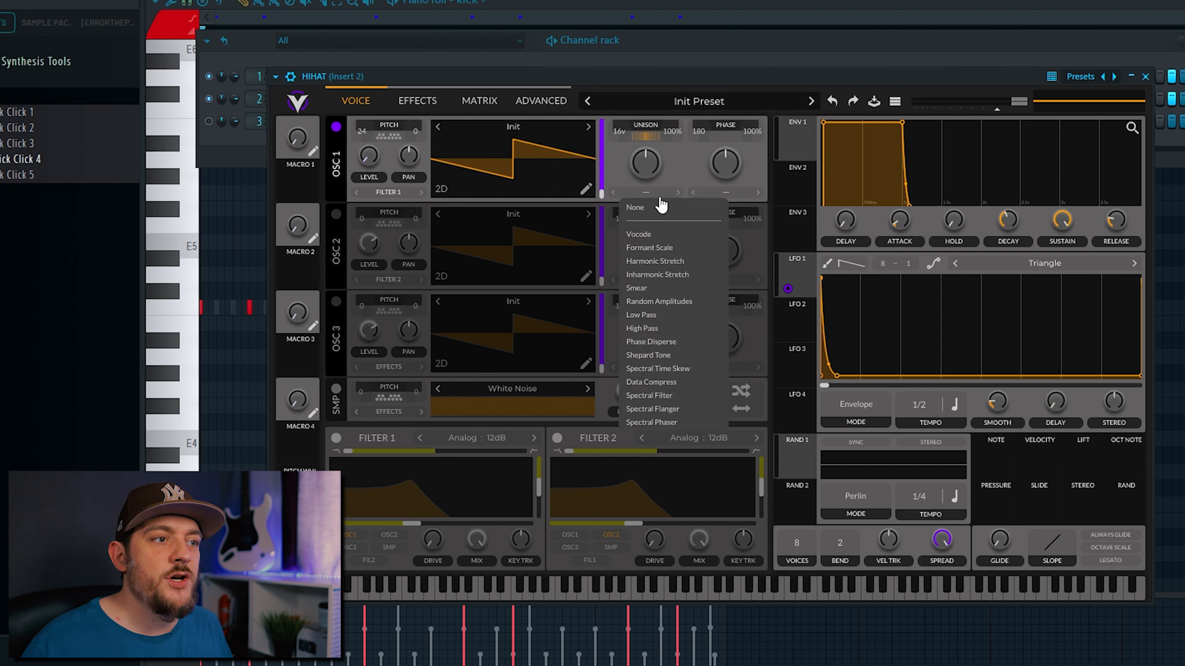
pyautogui.click(666, 249)
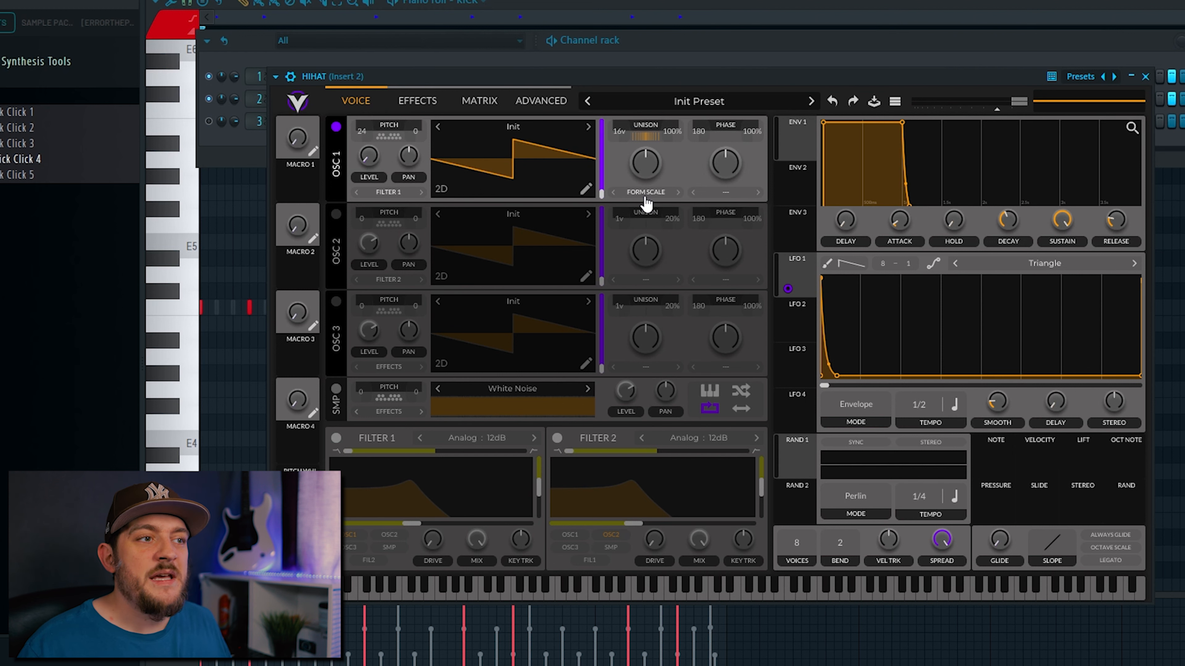
pyautogui.click(645, 166)
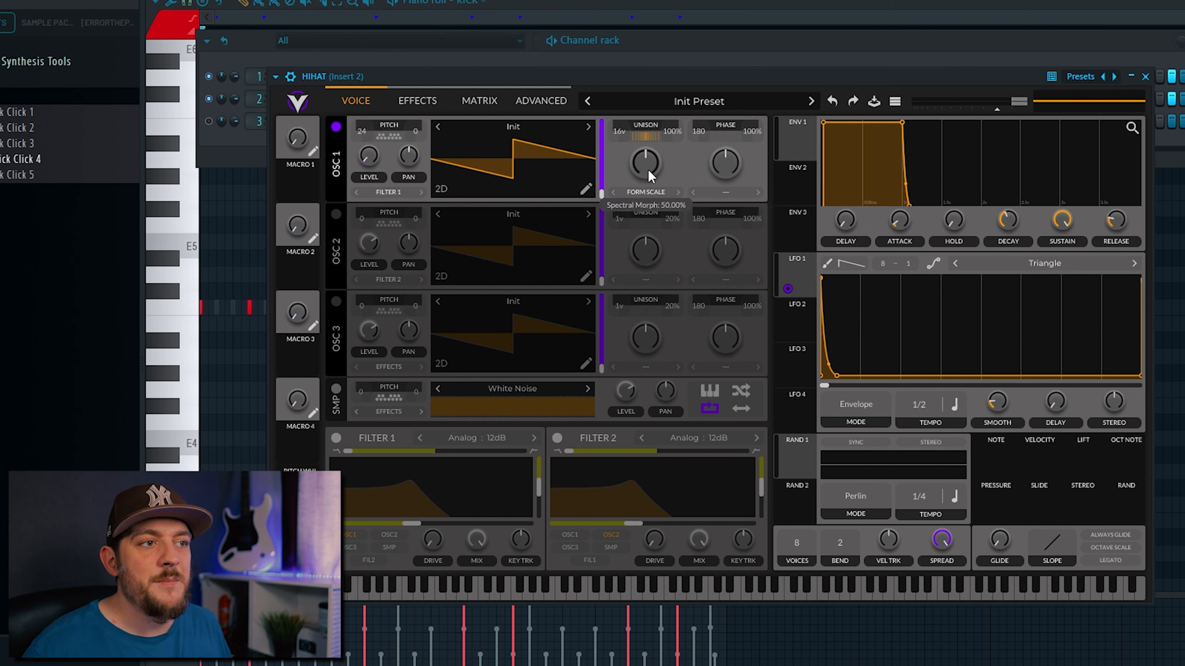
# Step: Raise the Formant Scale spectral morph amount of the hi-hat's oscillator 1 to about 82% during playback
pyautogui.press('space')
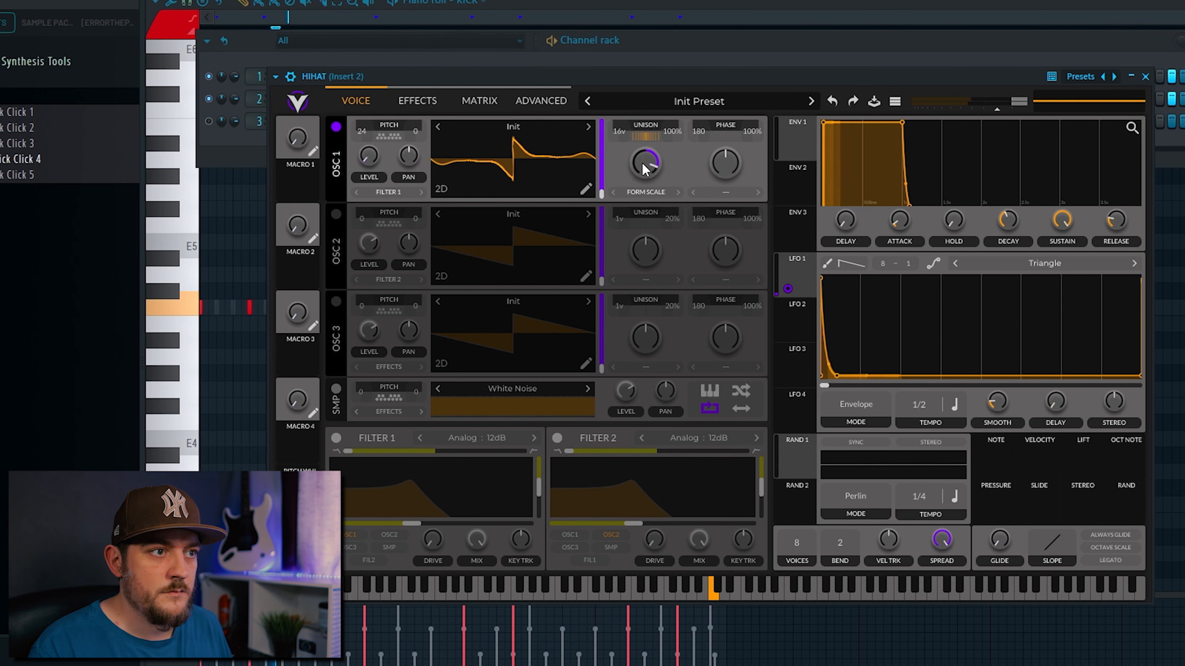
pyautogui.moveTo(643, 164); pyautogui.dragTo(643, 171)
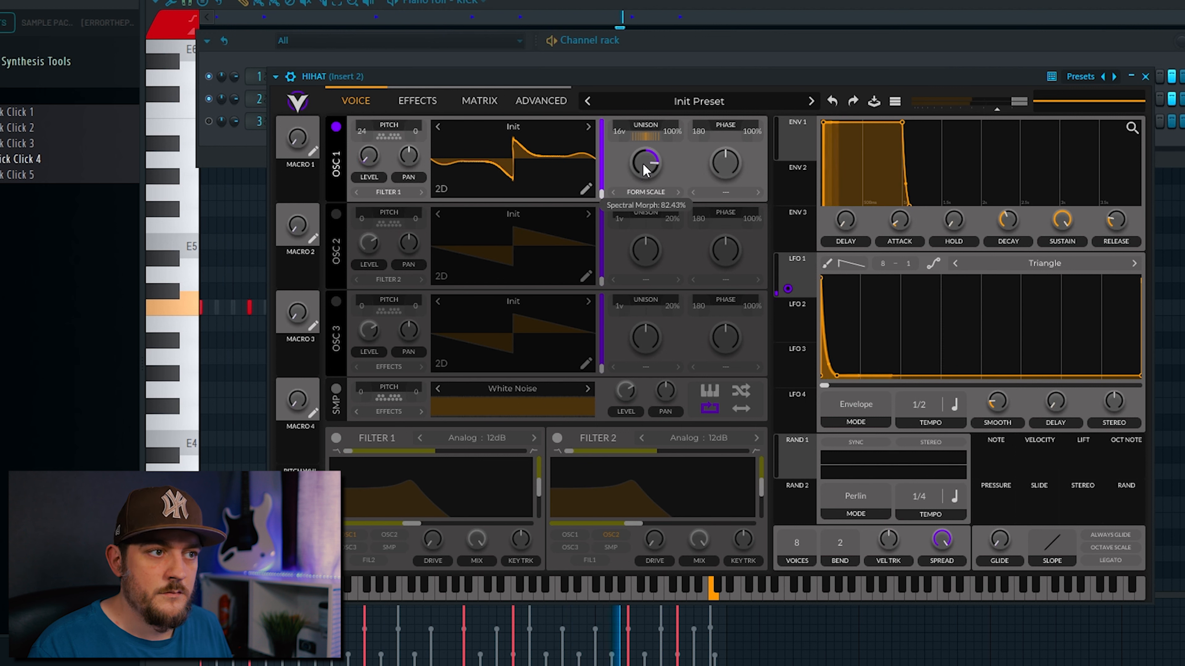
pyautogui.press('space')
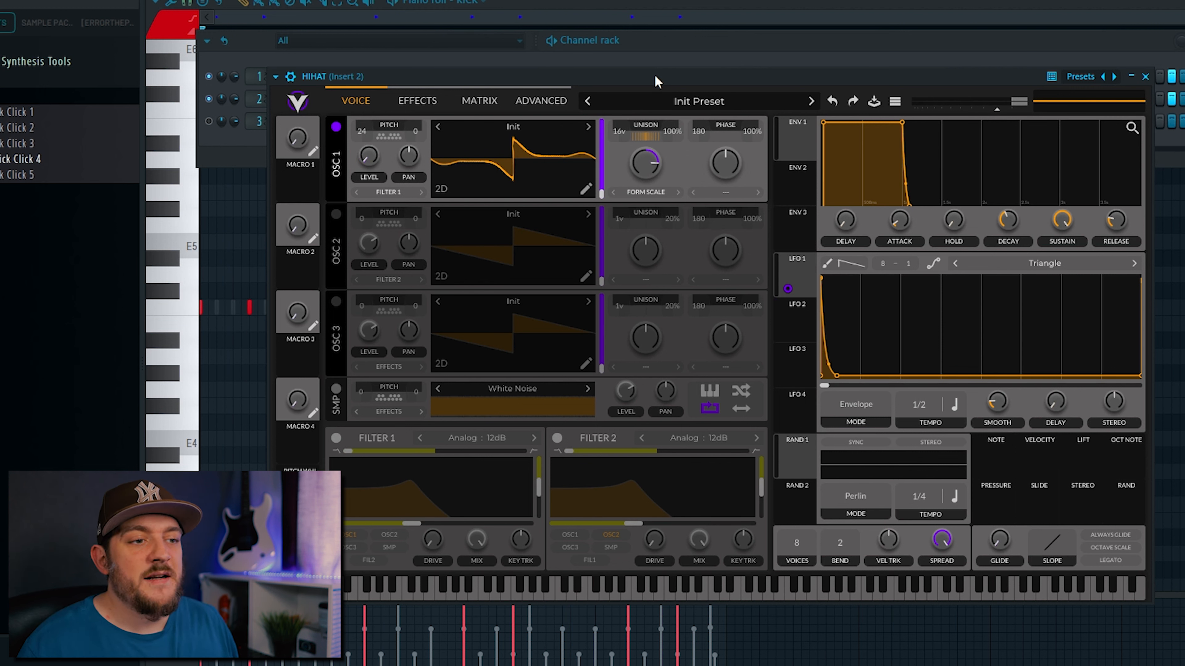
# Step: Enable the hi-hat's filter 1 as Analog B/P/N and raise its cutoff into the highs while adjusting resonance during playback
pyautogui.click(336, 438)
pyautogui.click(477, 438)
pyautogui.click(506, 513)
pyautogui.press('space')
pyautogui.moveTo(412, 523); pyautogui.dragTo(502, 523)
pyautogui.moveTo(538, 478); pyautogui.dragTo(538, 481)
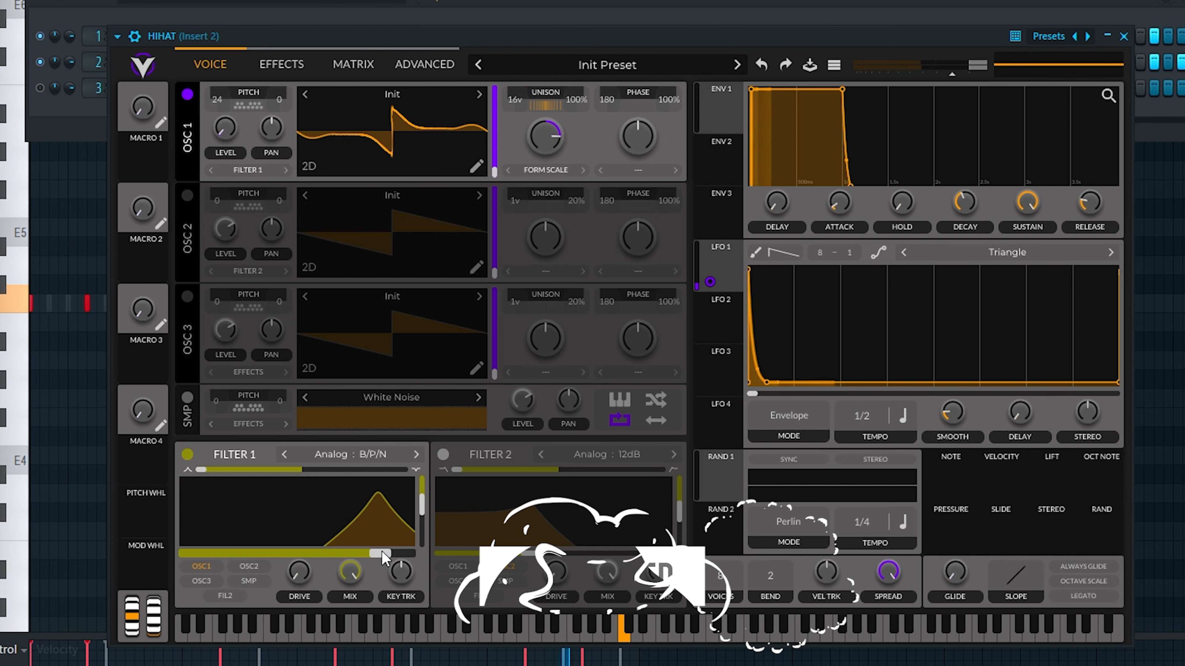
pyautogui.moveTo(382, 551); pyautogui.dragTo(379, 553)
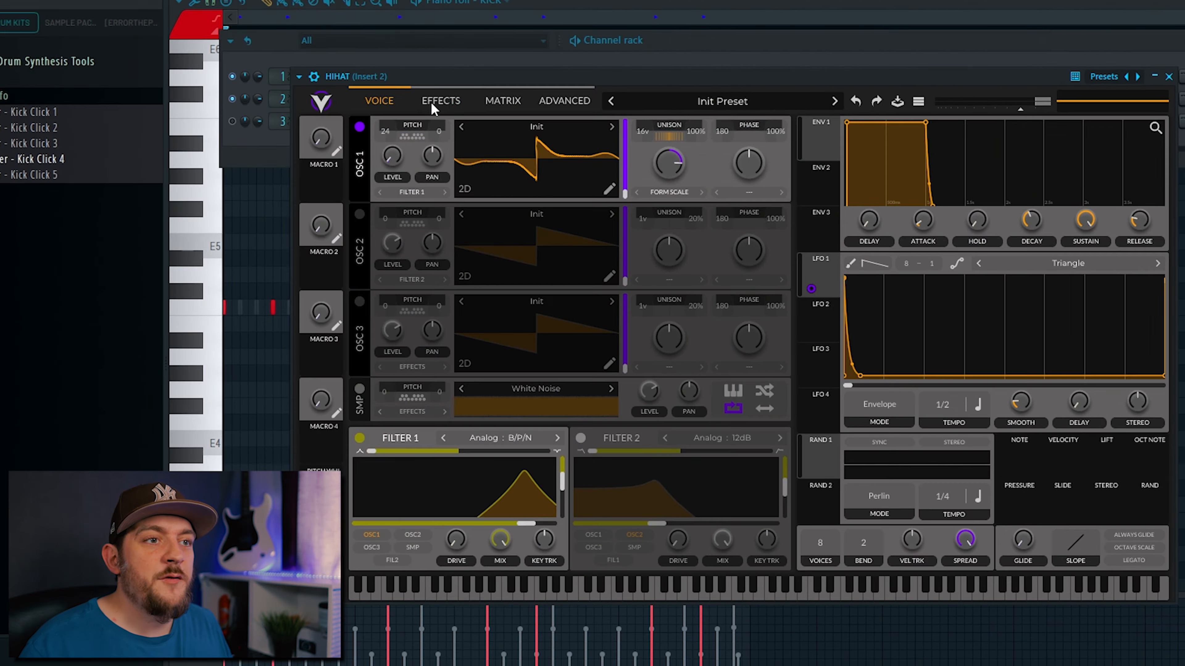
# Step: Add the Distortion effect to the hi-hat and set its drive to about 7.6 dB during playback
pyautogui.click(437, 103)
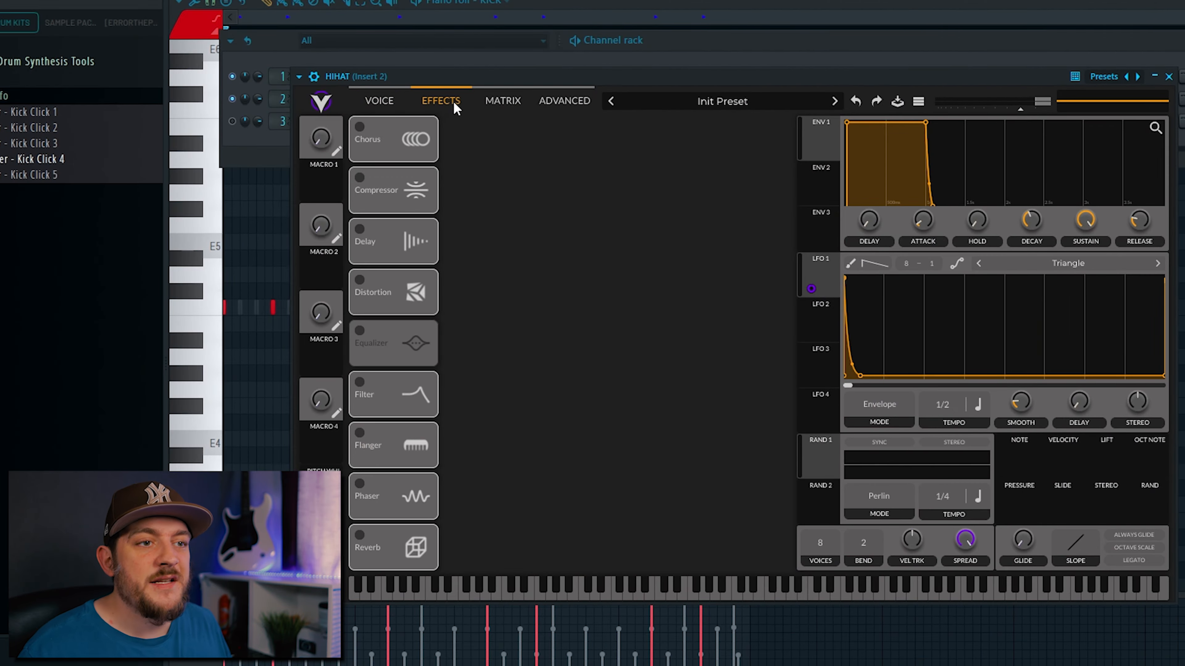
pyautogui.click(360, 281)
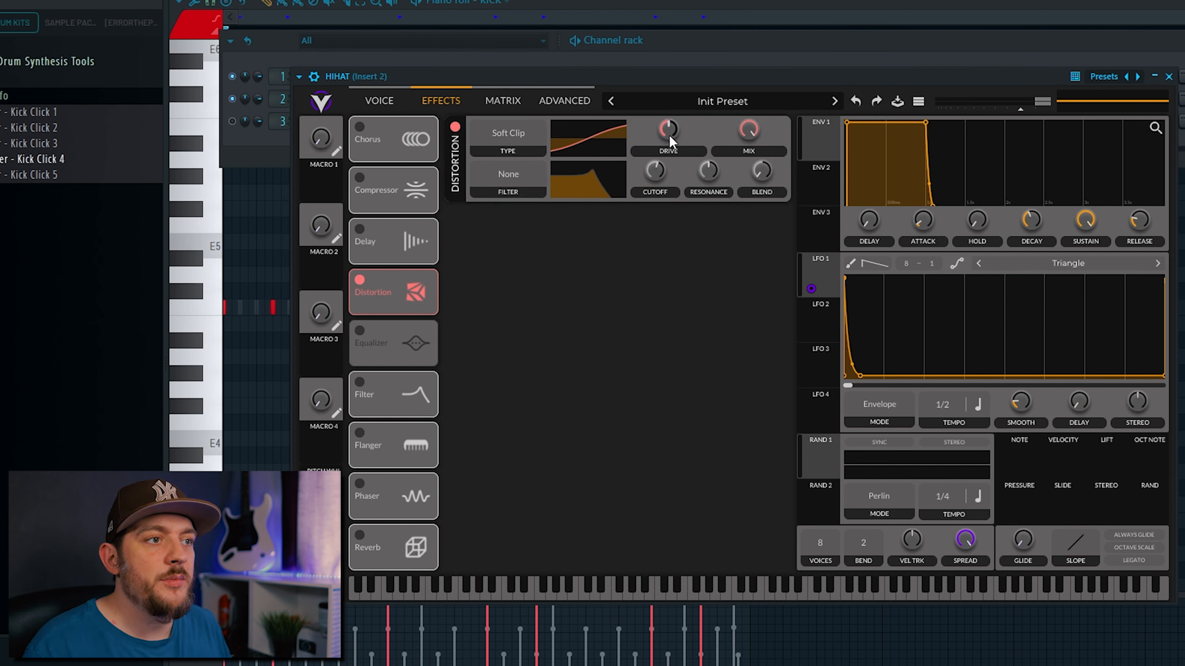
pyautogui.press('space')
pyautogui.moveTo(669, 131); pyautogui.dragTo(670, 135)
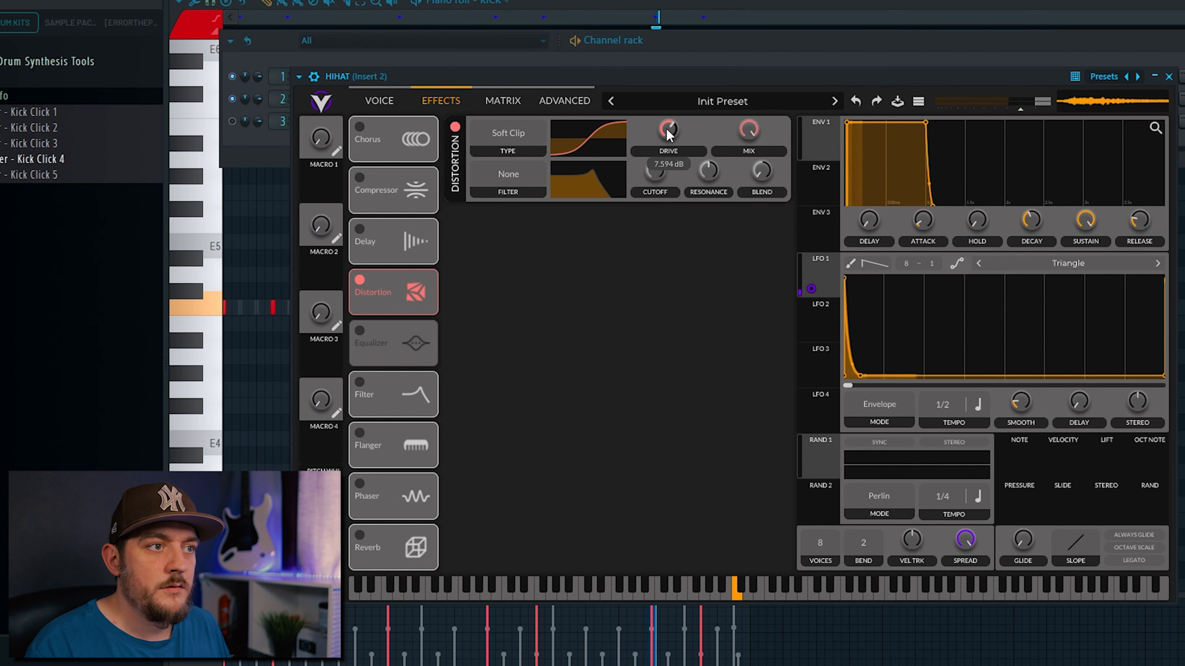
pyautogui.press('space')
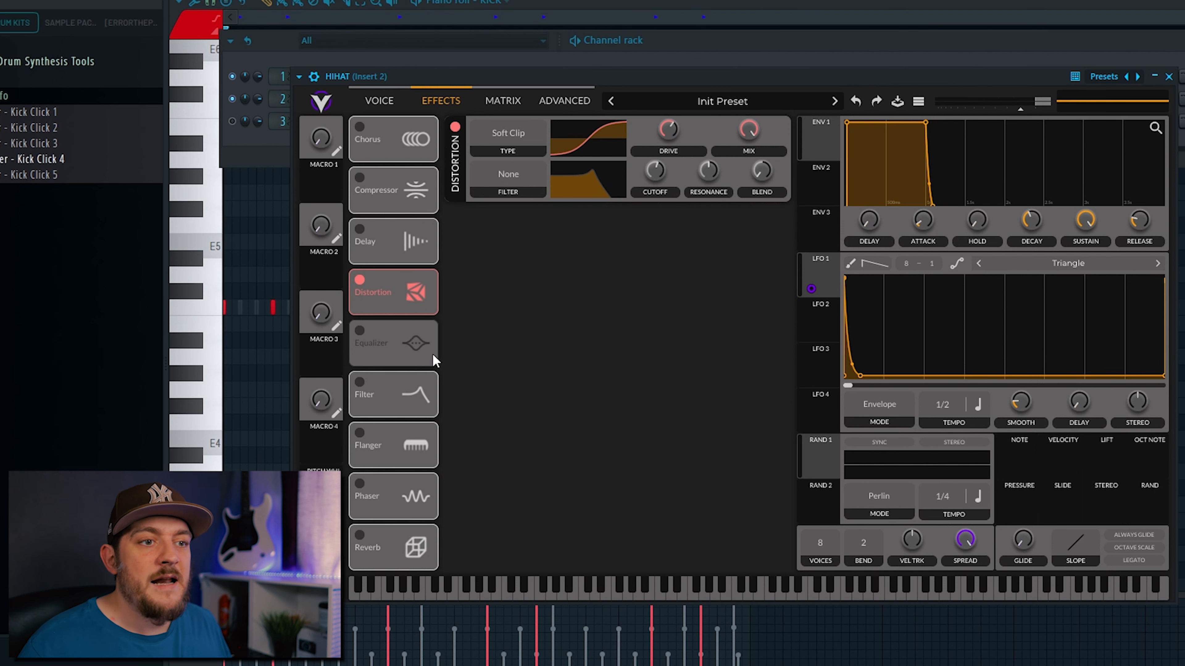
# Step: Add the Equalizer effect to the hi-hat and boost its high band during playback
pyautogui.click(359, 331)
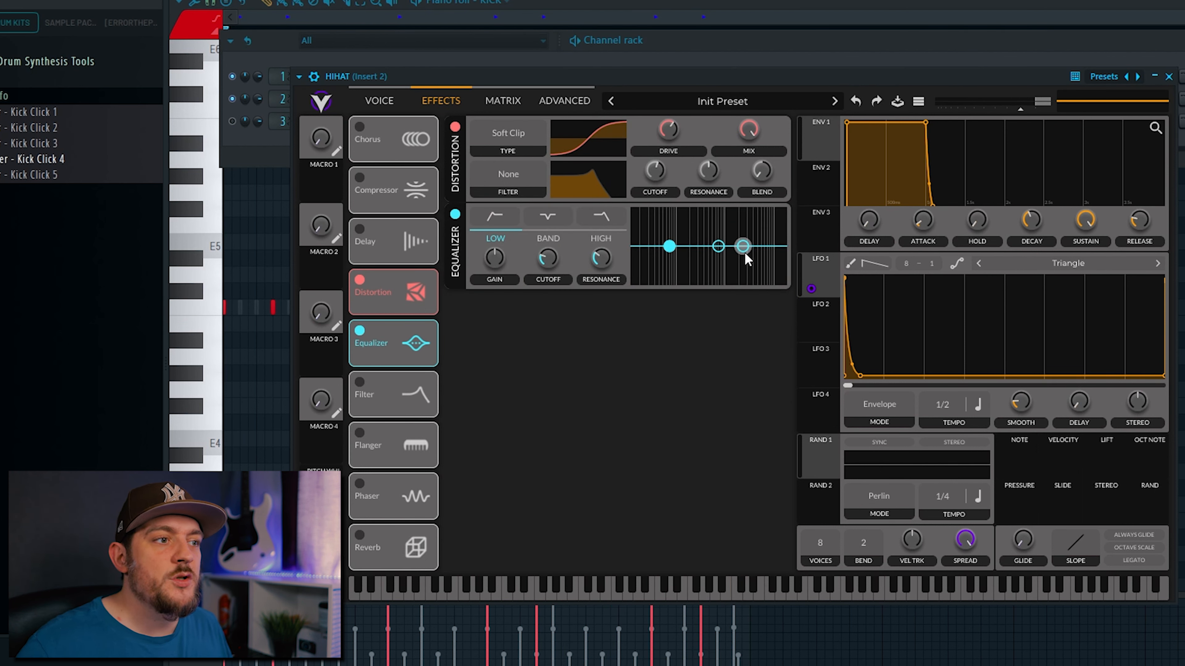
pyautogui.press('space')
pyautogui.moveTo(743, 246); pyautogui.dragTo(797, 233)
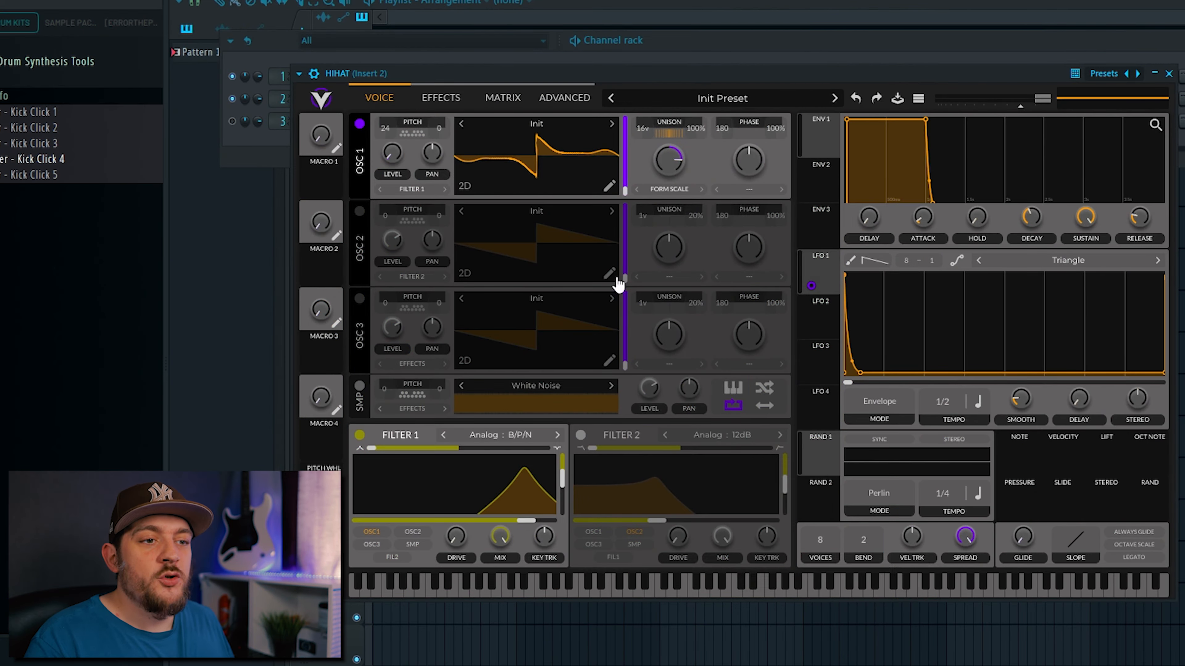
# Step: Enable the hi-hat's White Noise sample and assign LFO 1 to its level with an adjusted modulation amount
pyautogui.click(360, 387)
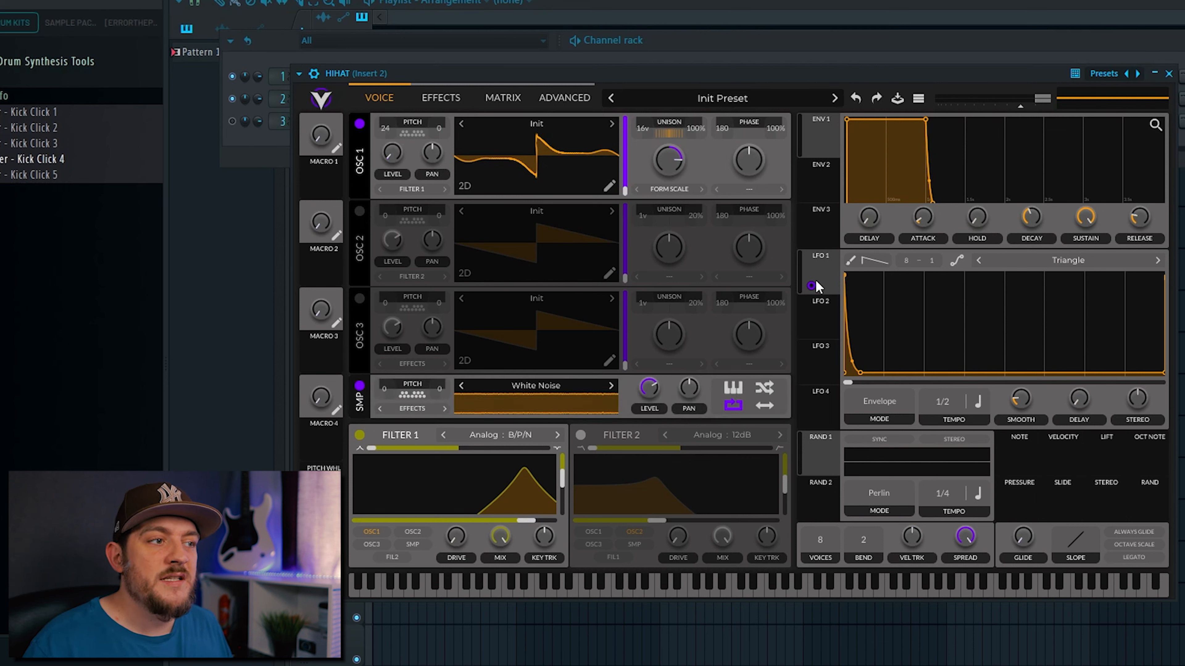
pyautogui.moveTo(812, 286); pyautogui.dragTo(651, 400)
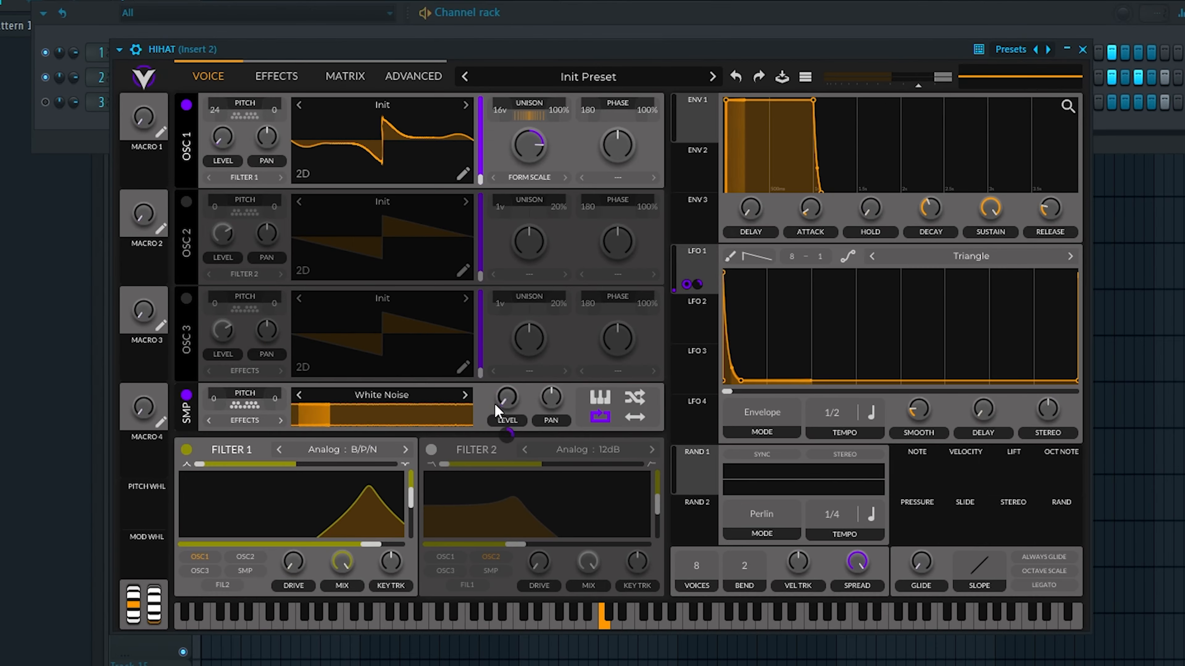
pyautogui.moveTo(509, 437)
pyautogui.mouseDown()
pyautogui.moveTo(509, 417)
pyautogui.moveTo(508, 434)
pyautogui.mouseUp()
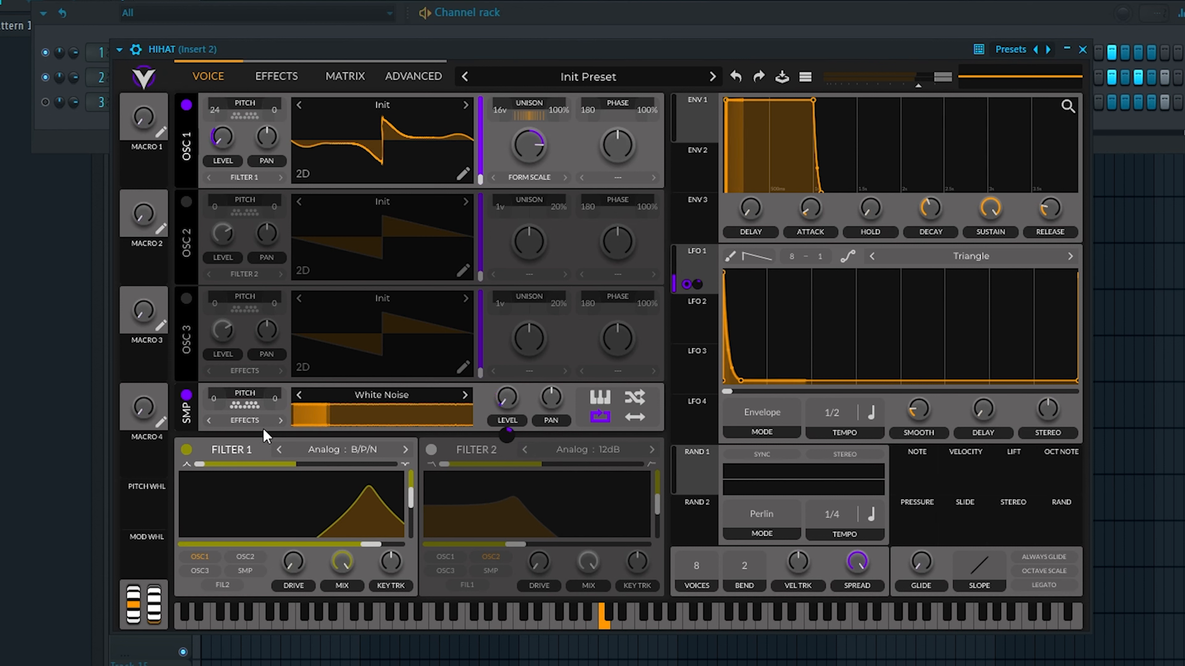
# Step: Try transposing the hi-hat's White Noise sample up 29 semitones
pyautogui.moveTo(214, 398); pyautogui.dragTo(210, 268)
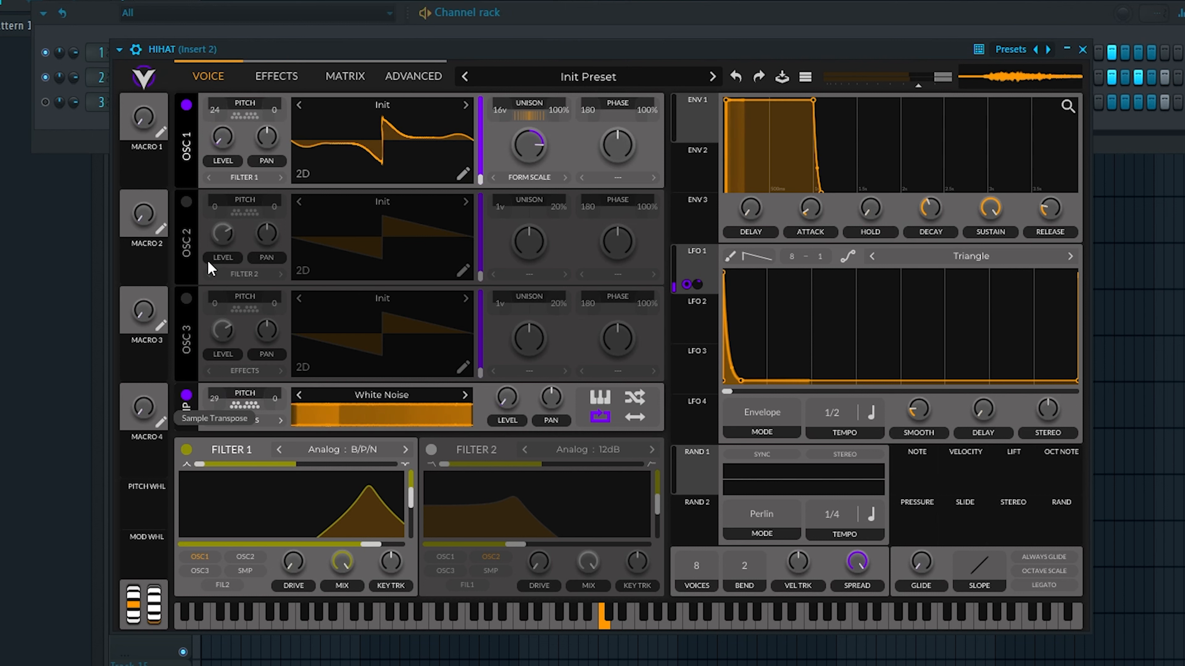
pyautogui.doubleClick(230, 399)
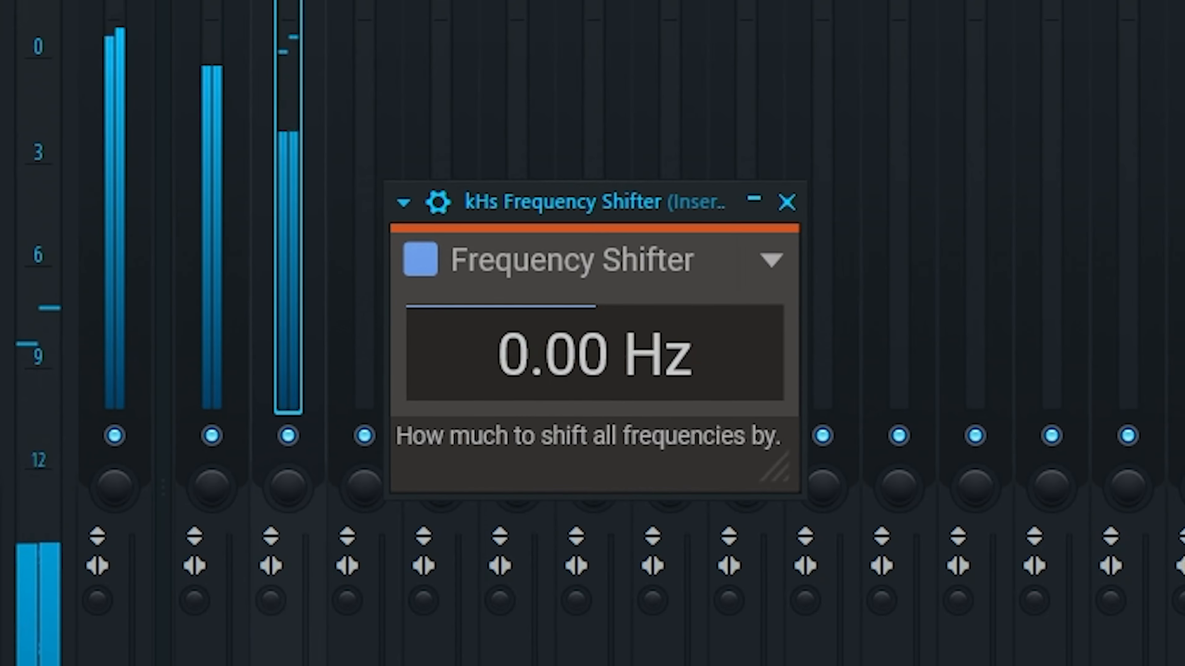
# Step: Adjust the frequency shift amount in the kHs Frequency Shifter on the mixer insert
pyautogui.moveTo(595, 353); pyautogui.dragTo(578, 307)
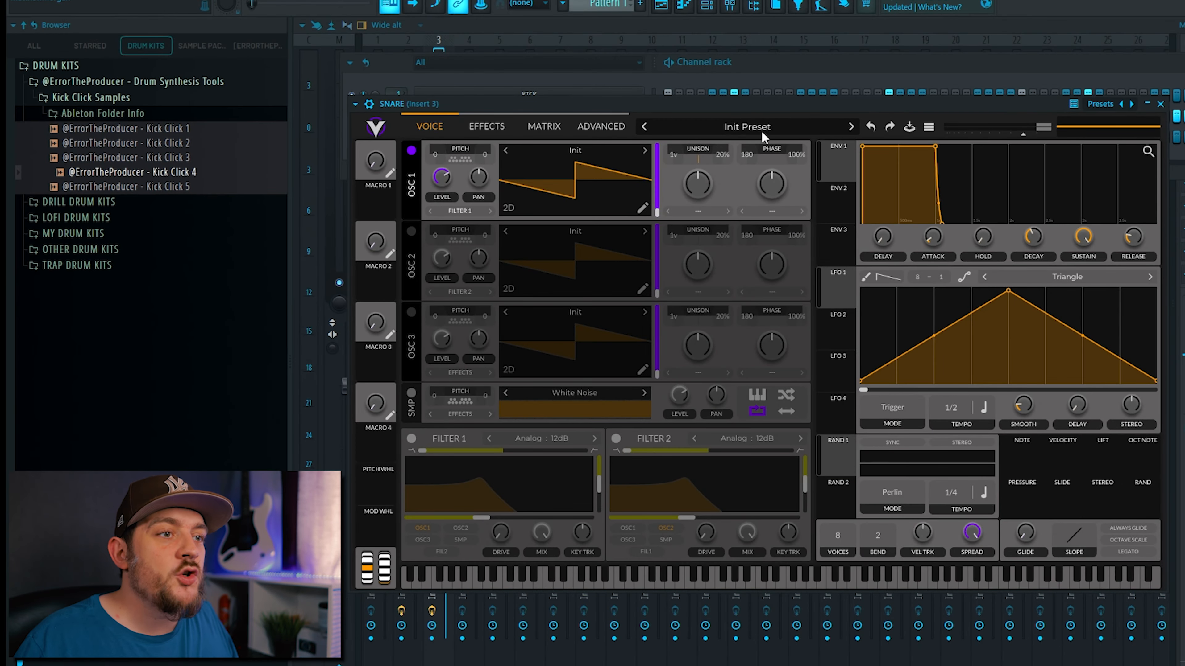
# Step: Load the Basic Shapes wavetable into oscillator 1 of the SNARE patch and transpose it to -4 semitones
pyautogui.click(573, 152)
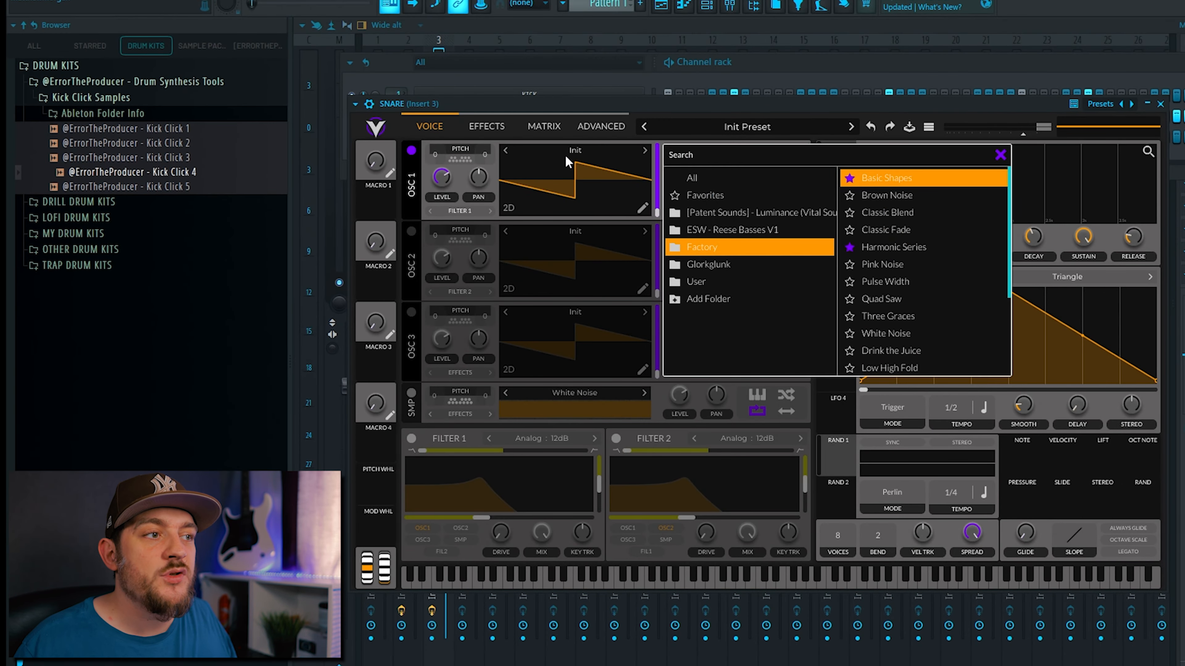
pyautogui.click(902, 183)
pyautogui.click(571, 184)
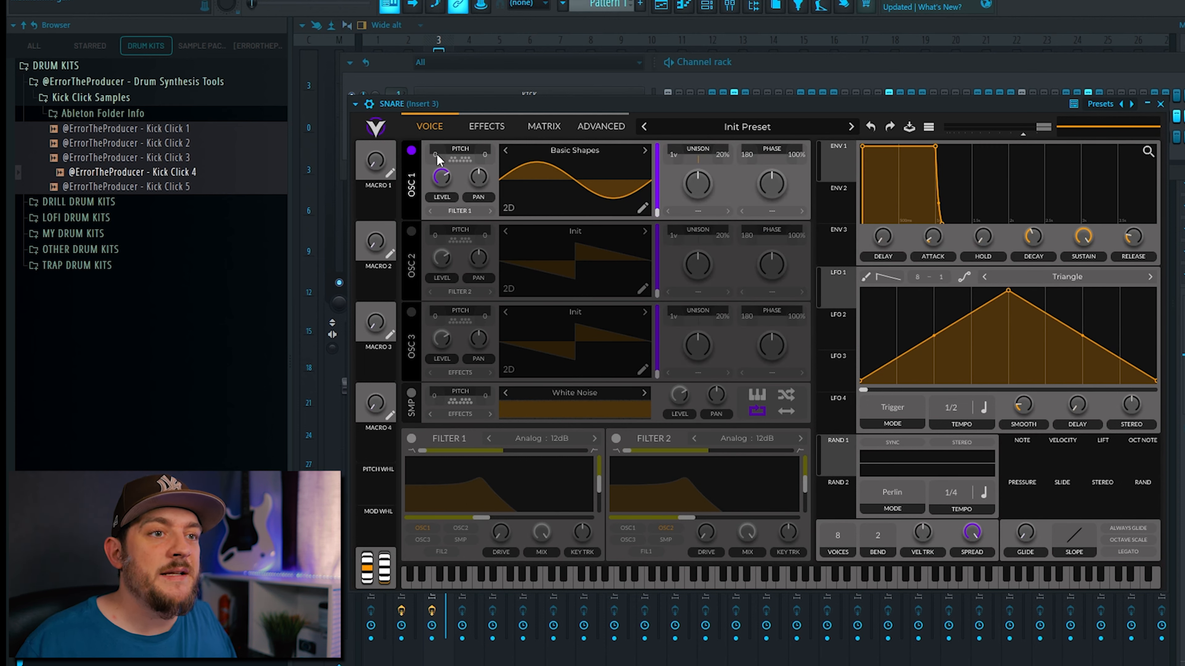
pyautogui.moveTo(437, 154); pyautogui.dragTo(438, 168)
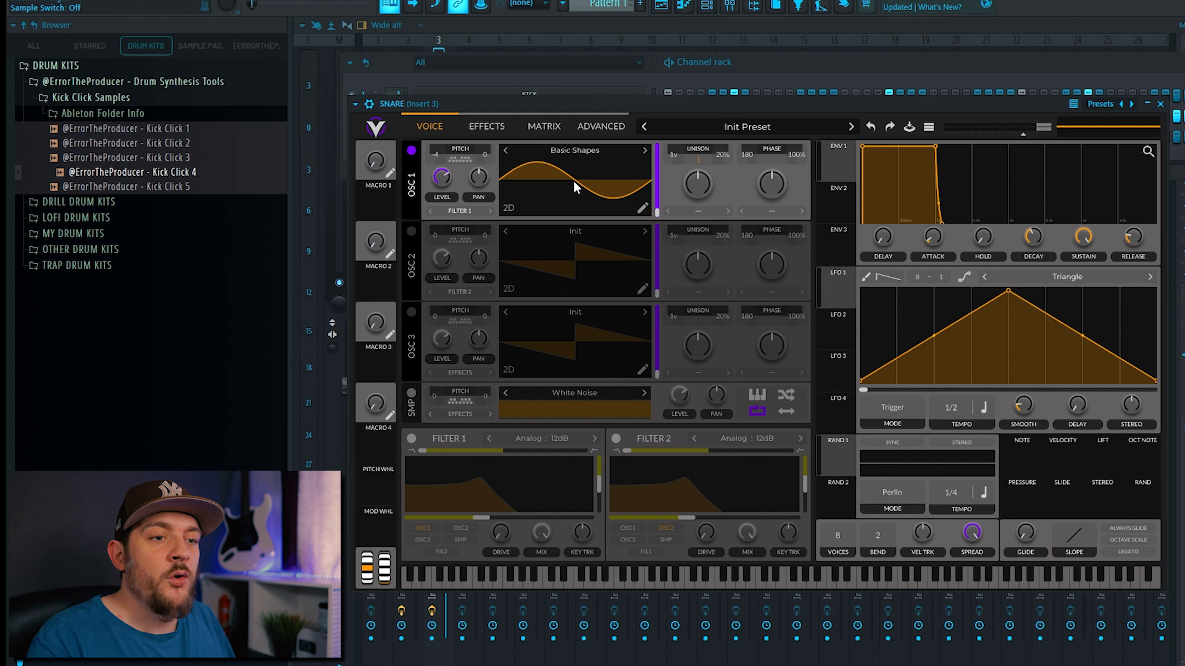
# Step: Enable the snare's White Noise sample and raise its level to maximum
pyautogui.click(411, 394)
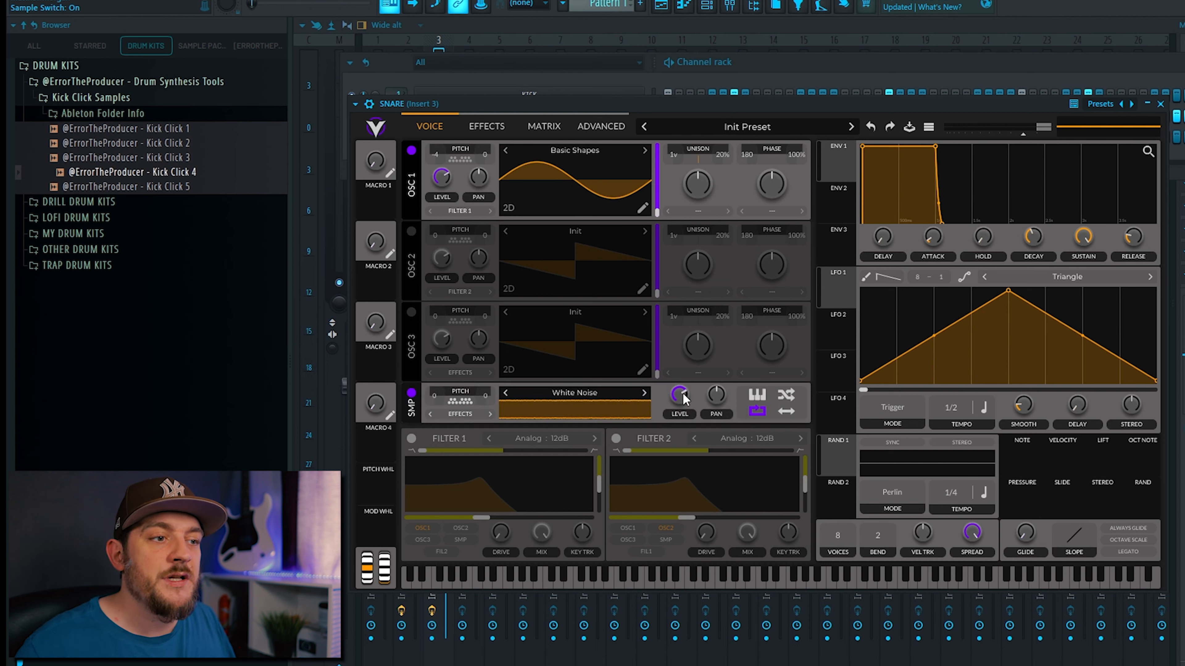
pyautogui.moveTo(683, 394); pyautogui.dragTo(675, 317)
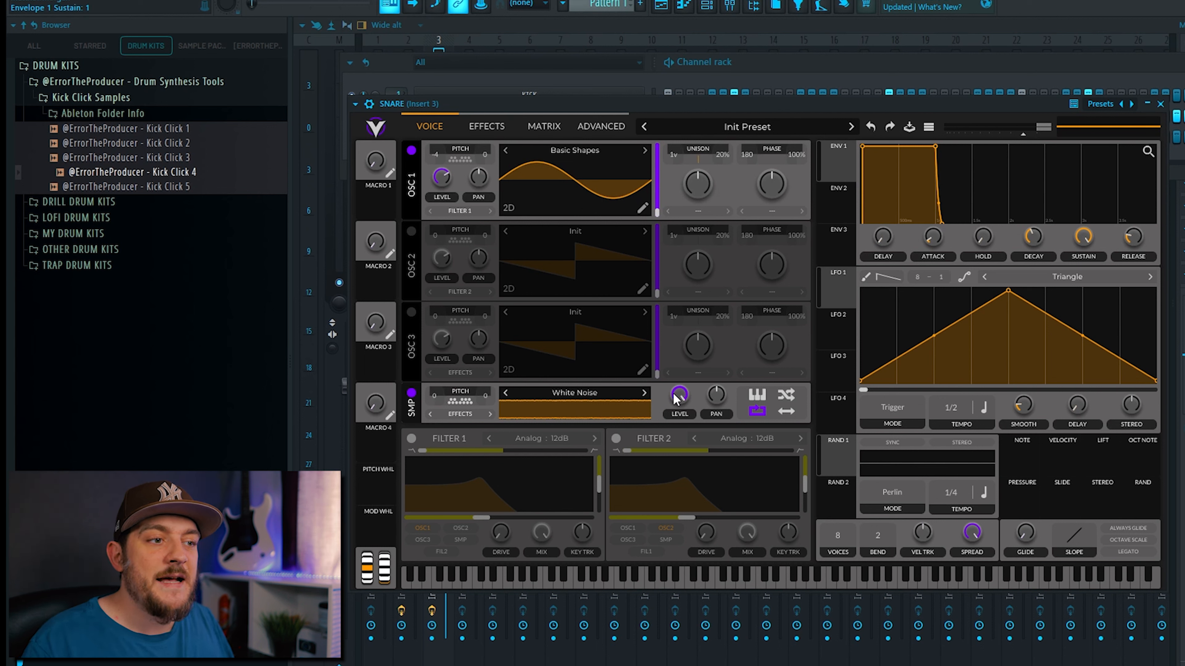
# Step: Shape the snare's envelope 1 into a short decay without sustain and LFO 1 into a steep, curved short decay
pyautogui.moveTo(935, 149); pyautogui.dragTo(875, 239)
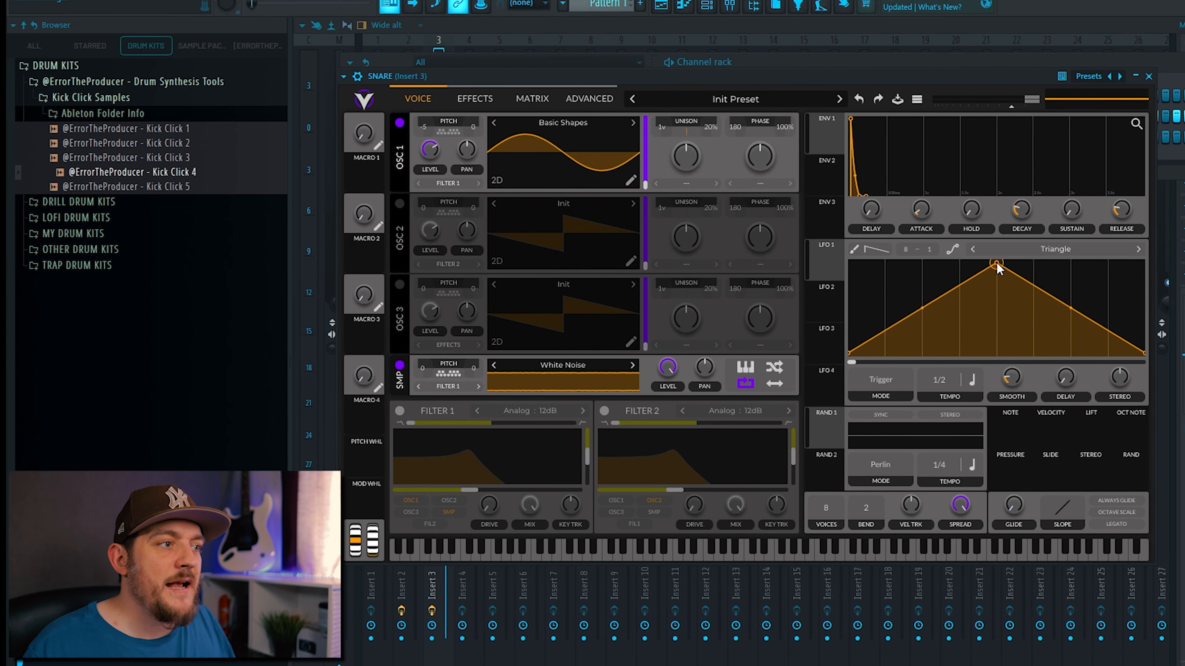
pyautogui.moveTo(996, 262); pyautogui.dragTo(863, 380)
pyautogui.doubleClick(895, 277)
pyautogui.moveTo(850, 311); pyautogui.dragTo(855, 346)
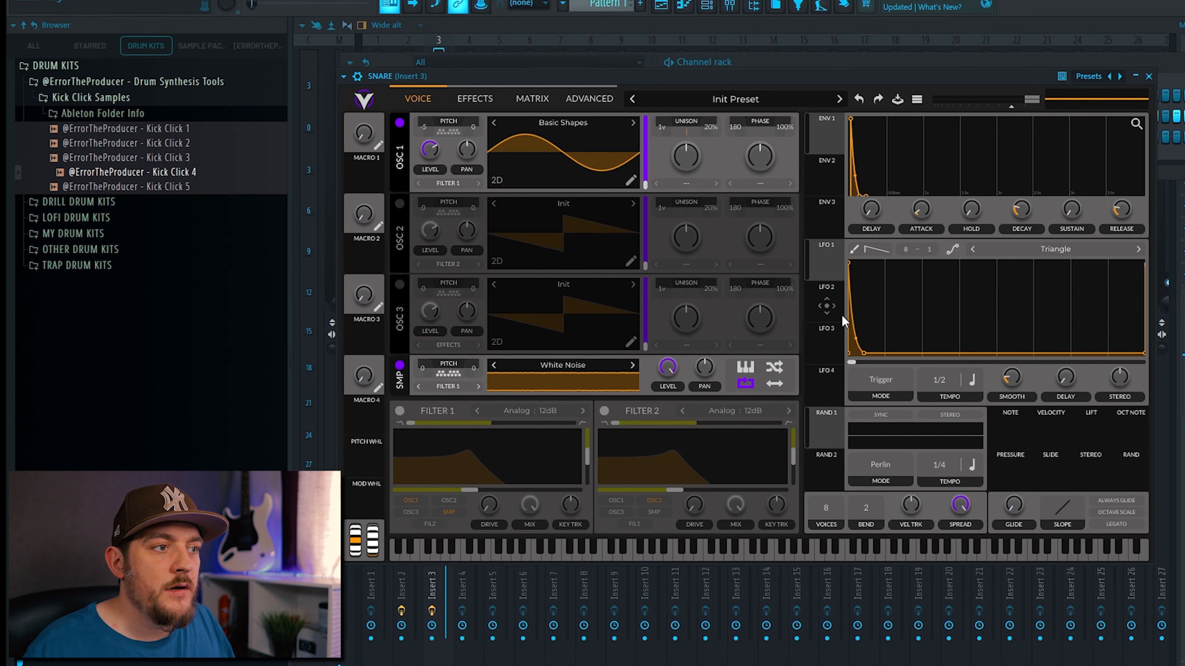
# Step: Assign LFO 1 to the level of the snare's oscillator 1 and audition the sound with a few notes
pyautogui.moveTo(824, 264); pyautogui.dragTo(476, 210)
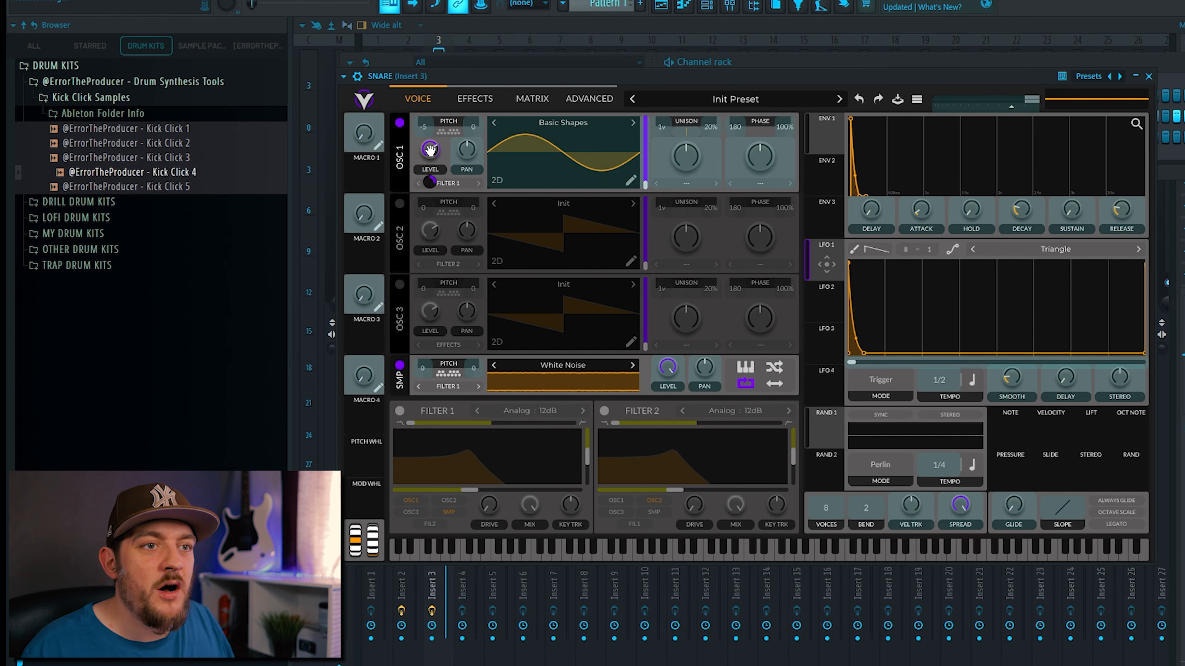
pyautogui.moveTo(430, 149); pyautogui.dragTo(430, 150)
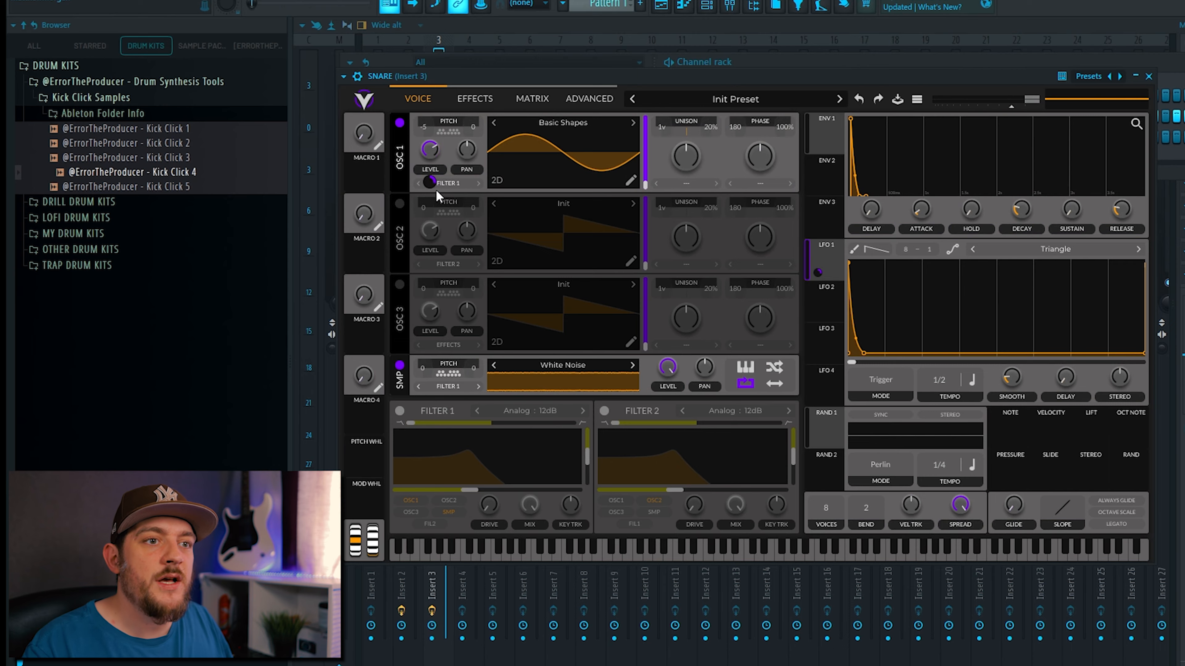
pyautogui.press('2')
pyautogui.press('2')
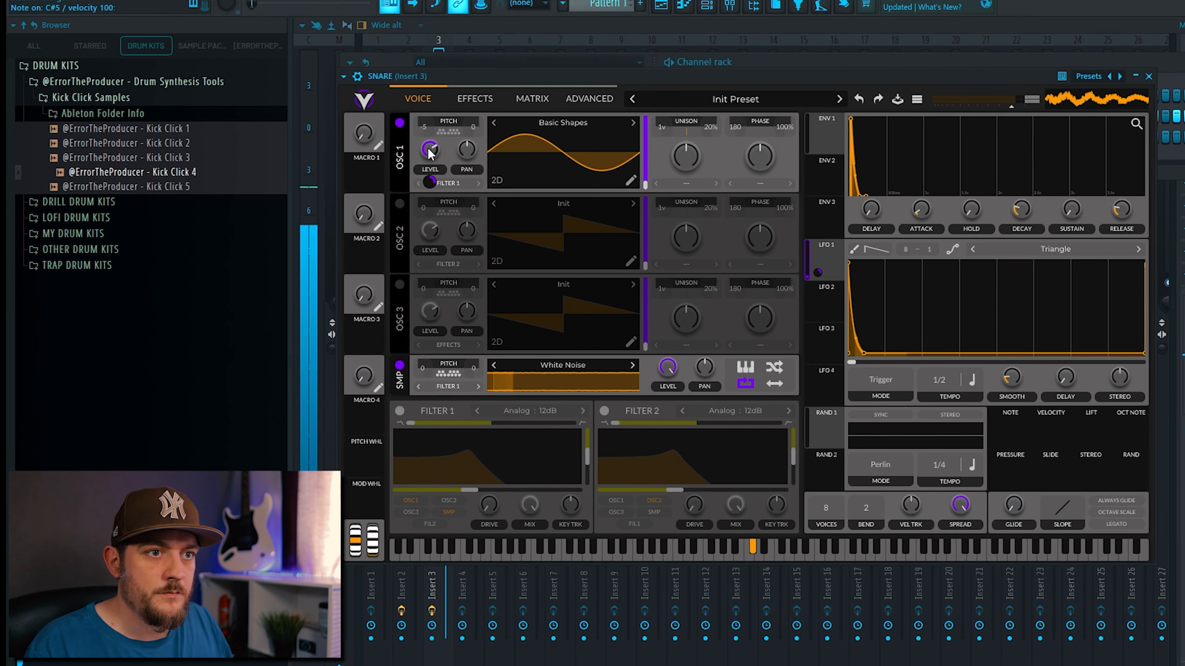
# Step: Lower the base level of the snare's oscillator 1 and raise LFO 1's amount on it, auditioning with repeated notes
pyautogui.moveTo(430, 152); pyautogui.dragTo(441, 299)
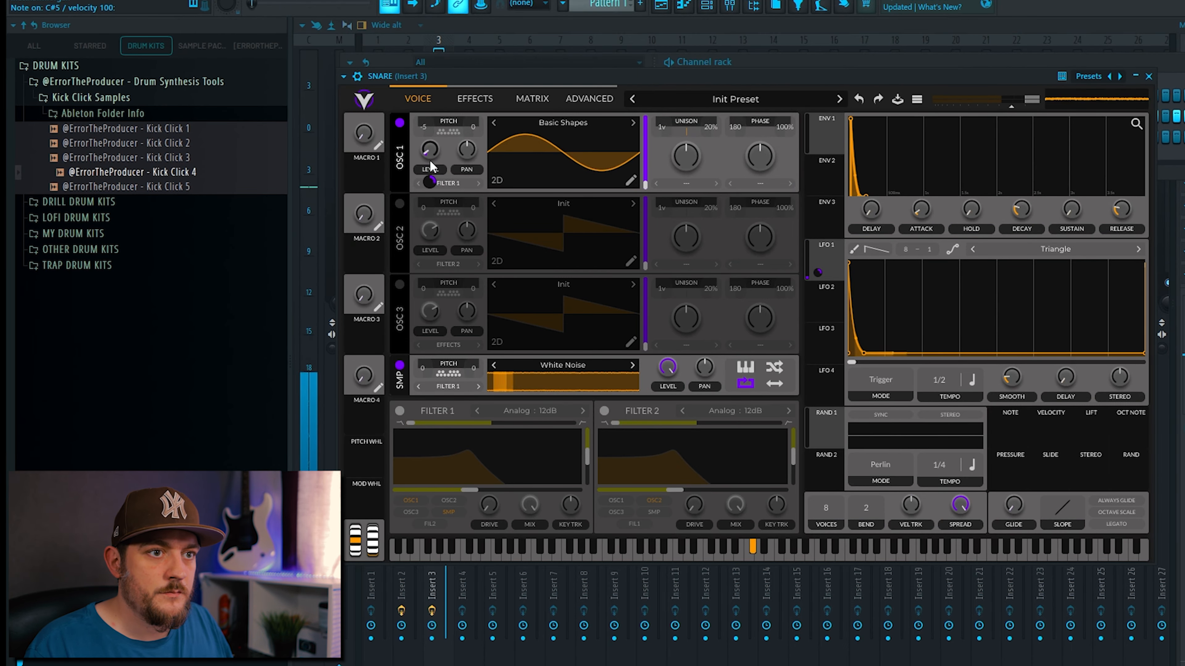
pyautogui.moveTo(429, 183)
pyautogui.press('2')
pyautogui.press('2')
pyautogui.press('2')
pyautogui.press('2')
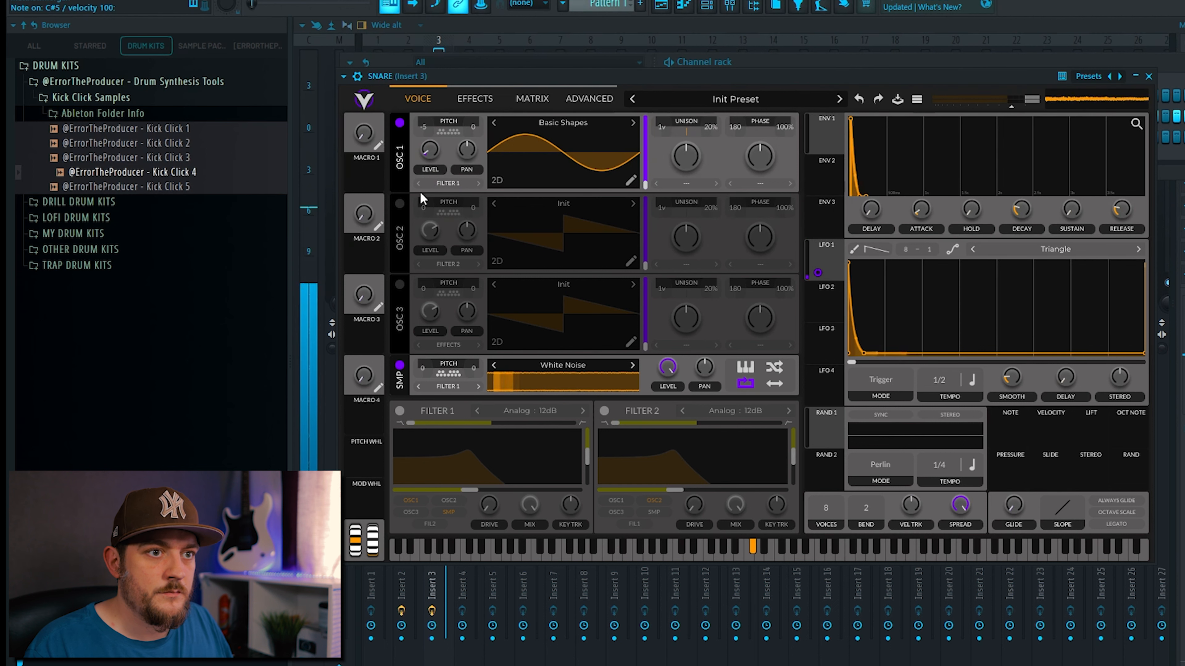
pyautogui.moveTo(431, 154)
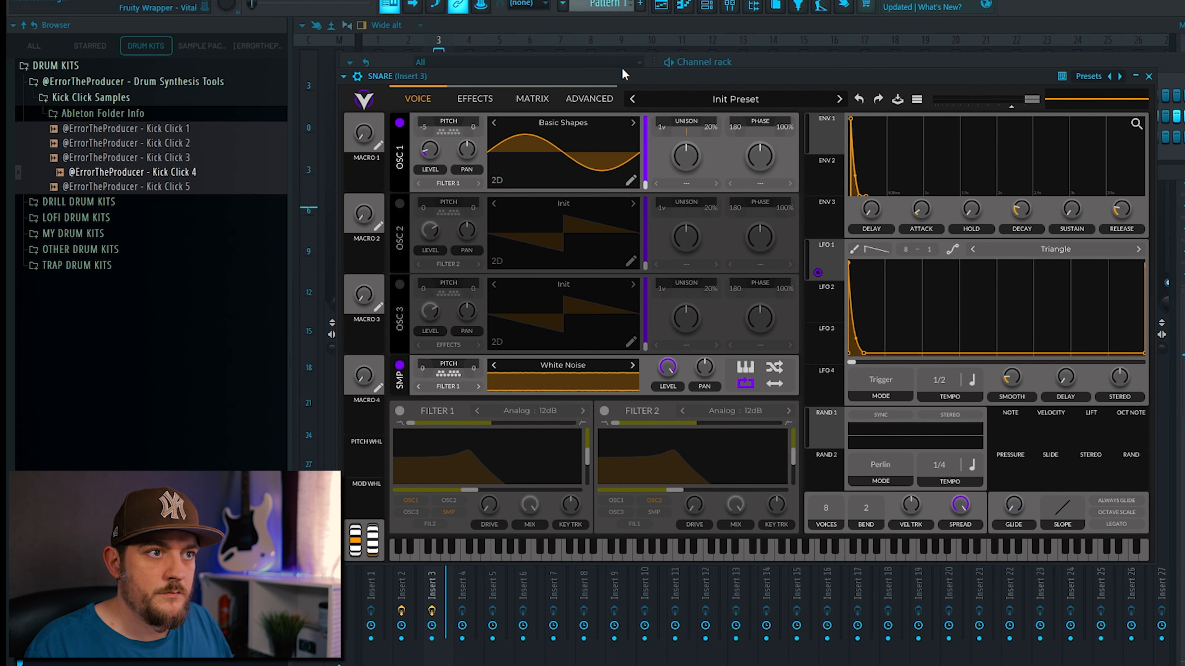
pyautogui.press('2')
pyautogui.press('2')
pyautogui.press('2')
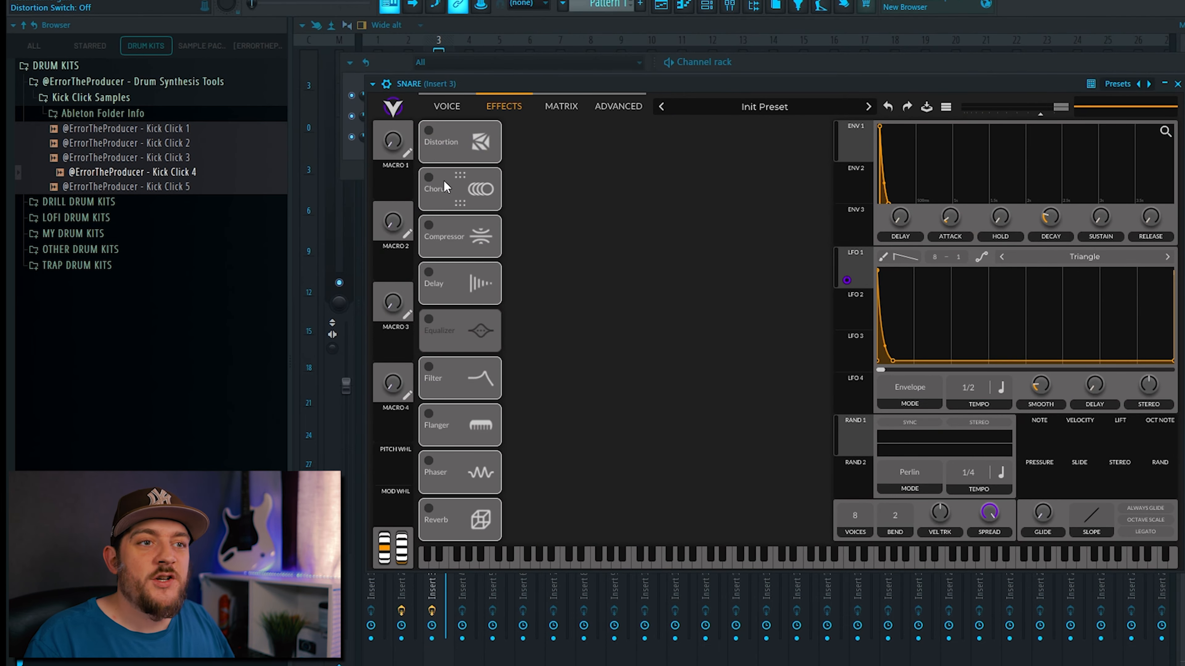
# Step: Add Soft Clip distortion to the snare and raise its drive
pyautogui.click(428, 132)
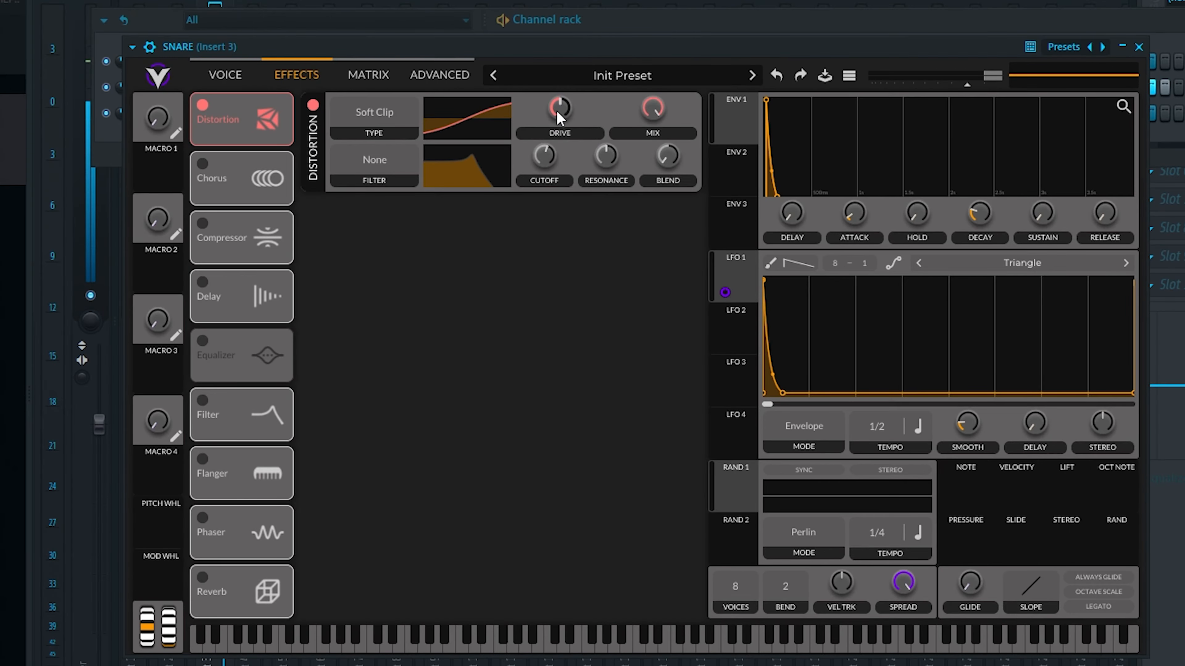
pyautogui.moveTo(560, 118)
pyautogui.mouseDown()
pyautogui.moveTo(560, 98)
pyautogui.moveTo(555, 112)
pyautogui.mouseUp()
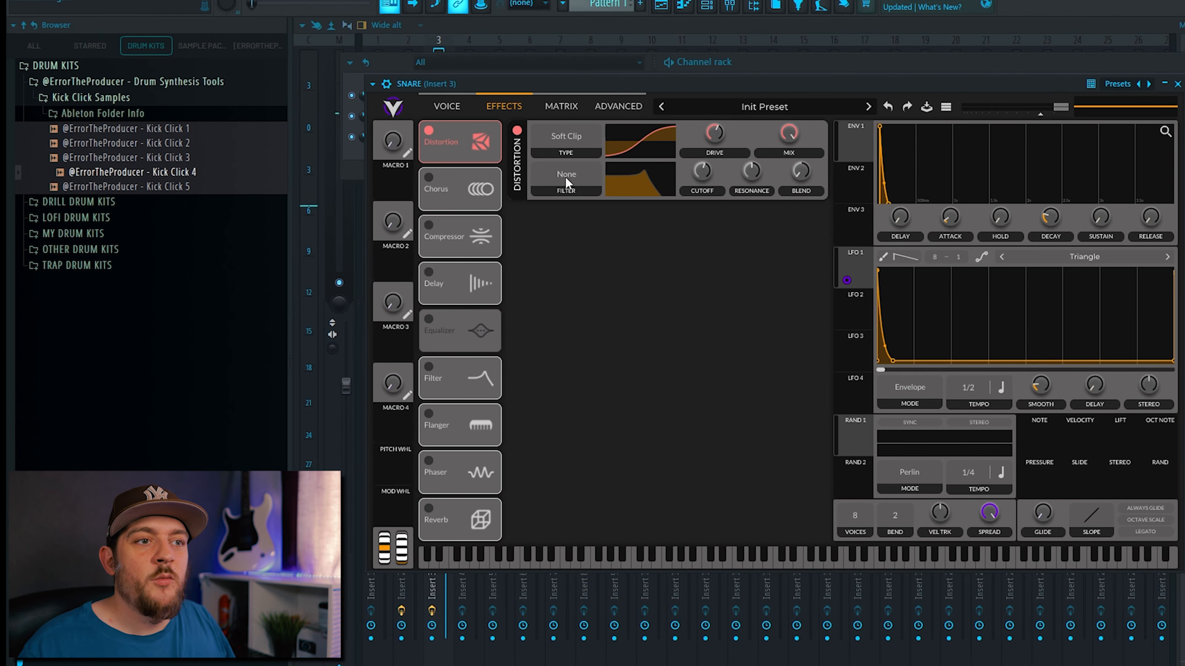
# Step: Set the snare distortion's filter to Post, blend it toward high-pass, and set its resonance to about 37%
pyautogui.click(565, 177)
pyautogui.click(561, 216)
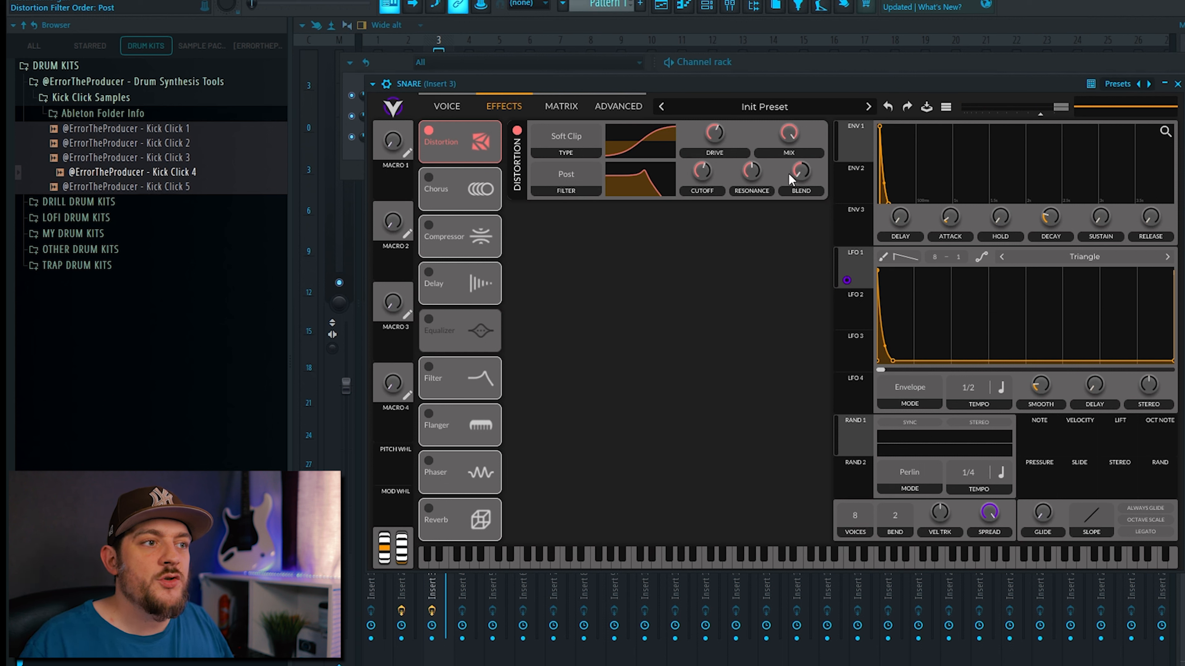
pyautogui.moveTo(803, 173); pyautogui.dragTo(752, 184)
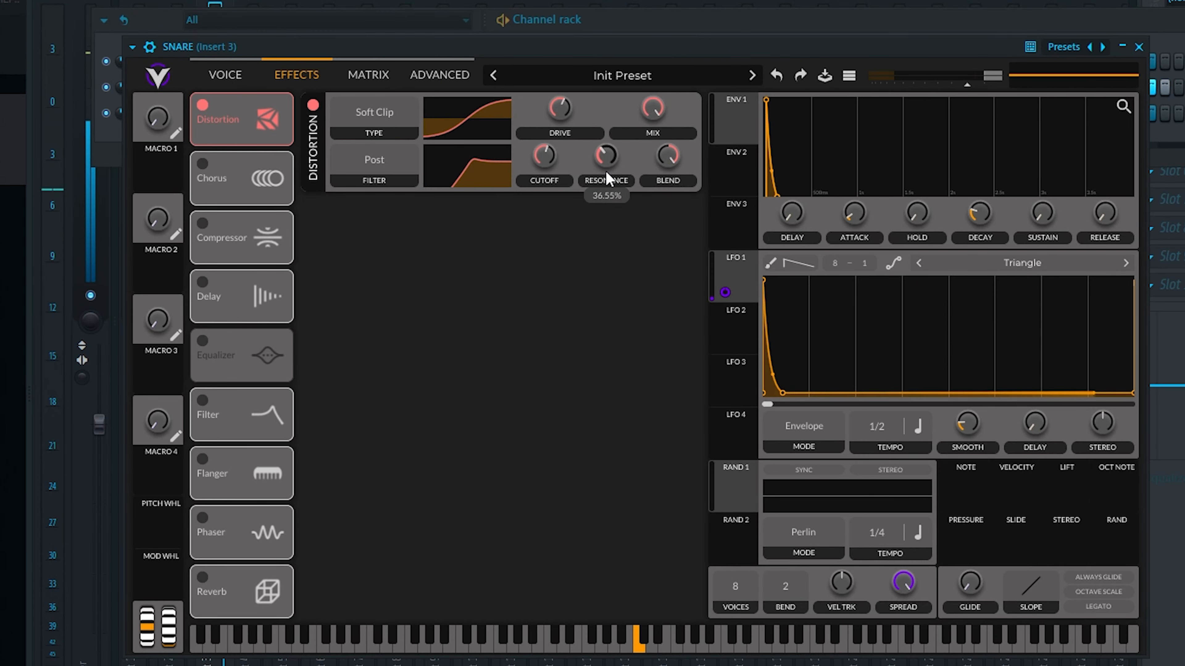
# Step: Lower the cutoff of the snare distortion's filter and fine-tune its resonance while auditioning the sound
pyautogui.moveTo(607, 175); pyautogui.dragTo(605, 131)
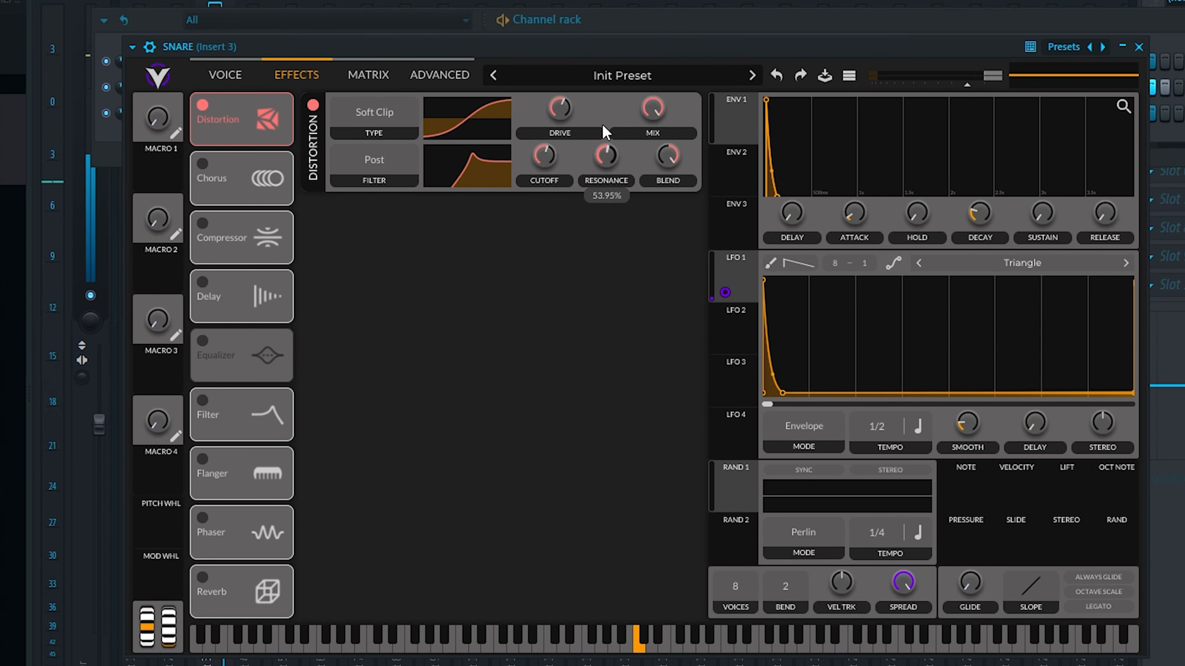
pyautogui.moveTo(545, 153); pyautogui.dragTo(547, 164)
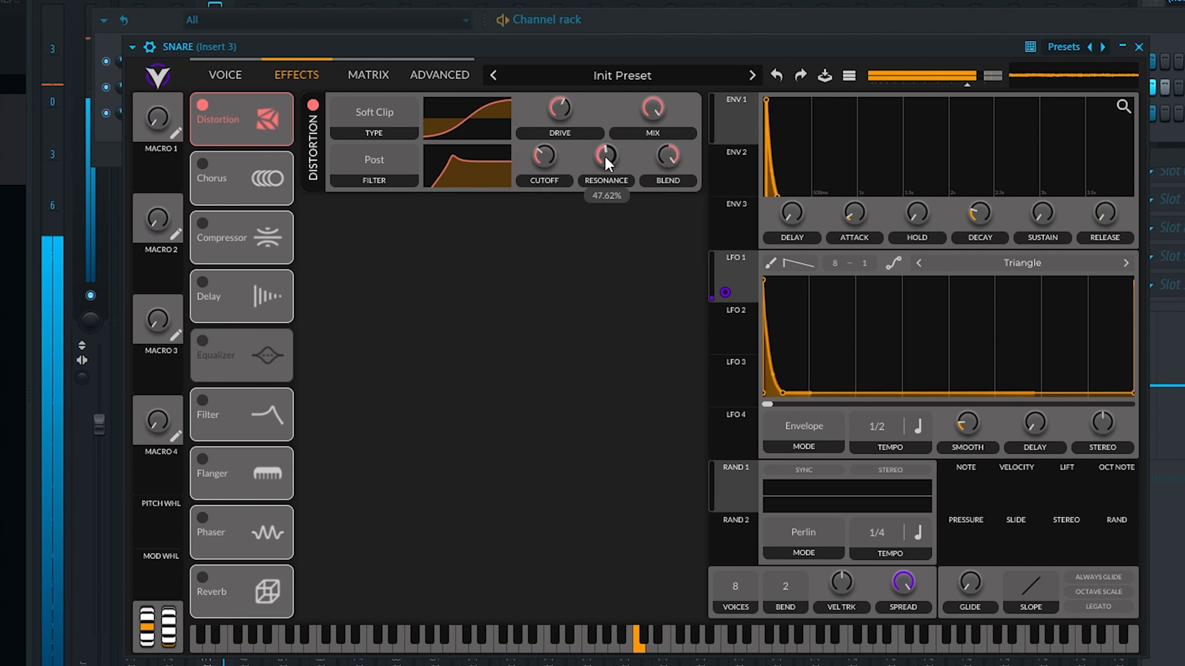
pyautogui.moveTo(605, 155); pyautogui.dragTo(604, 159)
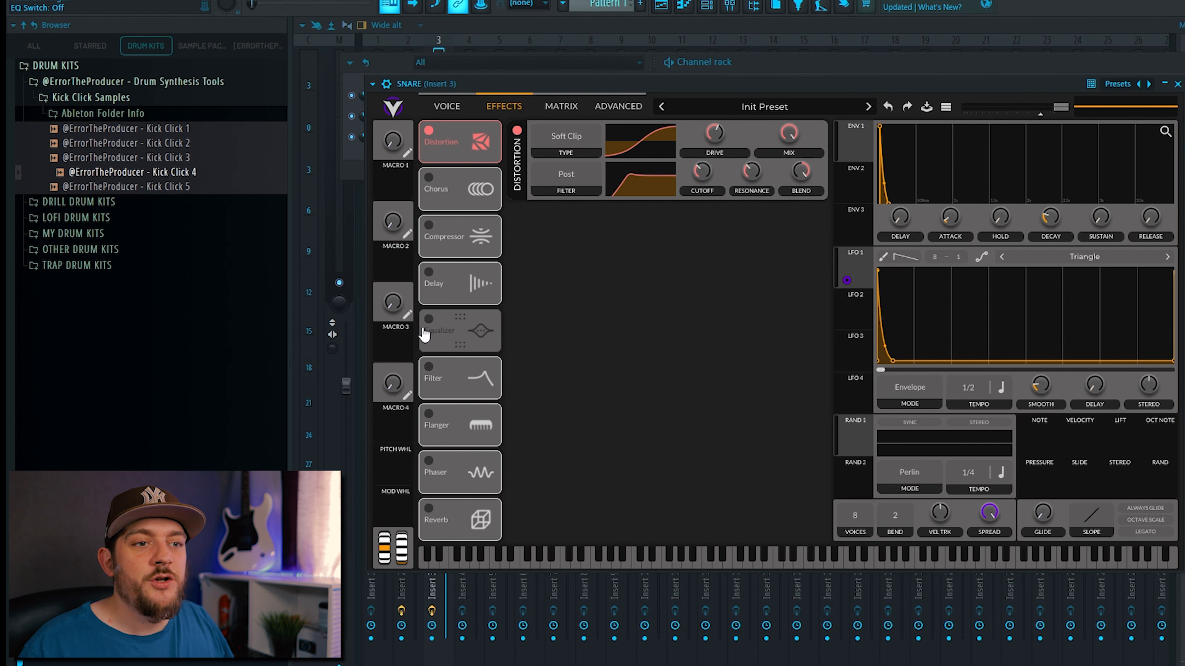
# Step: Enable the snare's Equalizer, boost the mid band about 5.4 dB at a slightly higher frequency, and raise the high shelf slightly
pyautogui.click(428, 320)
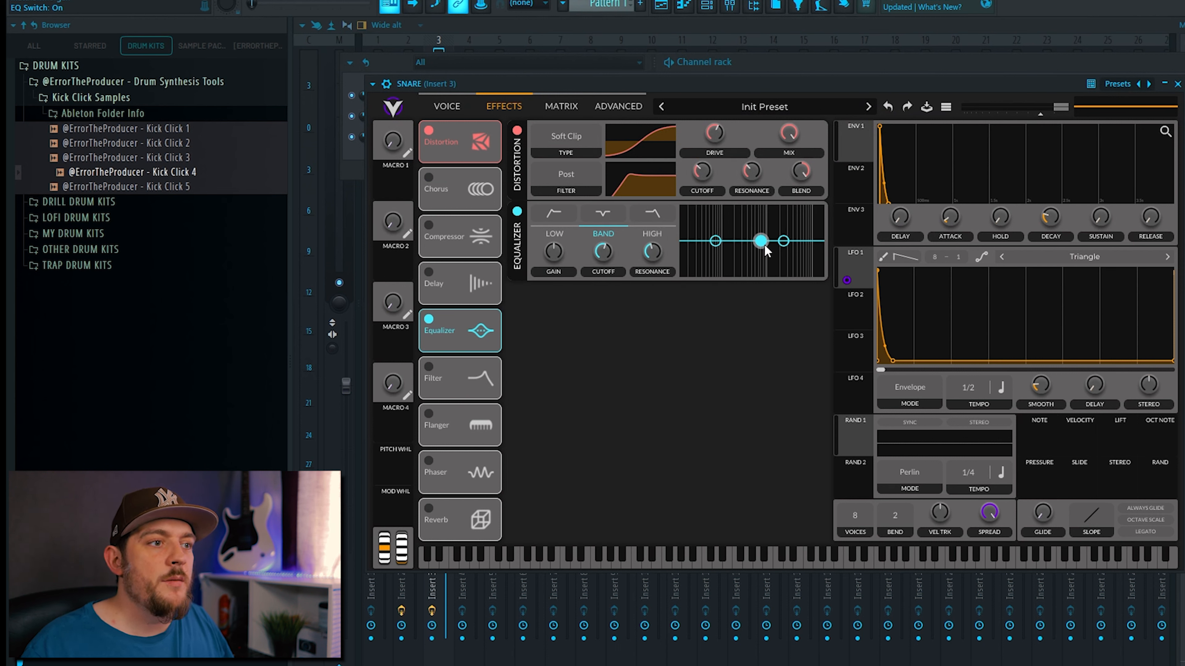
pyautogui.moveTo(761, 241); pyautogui.dragTo(767, 234)
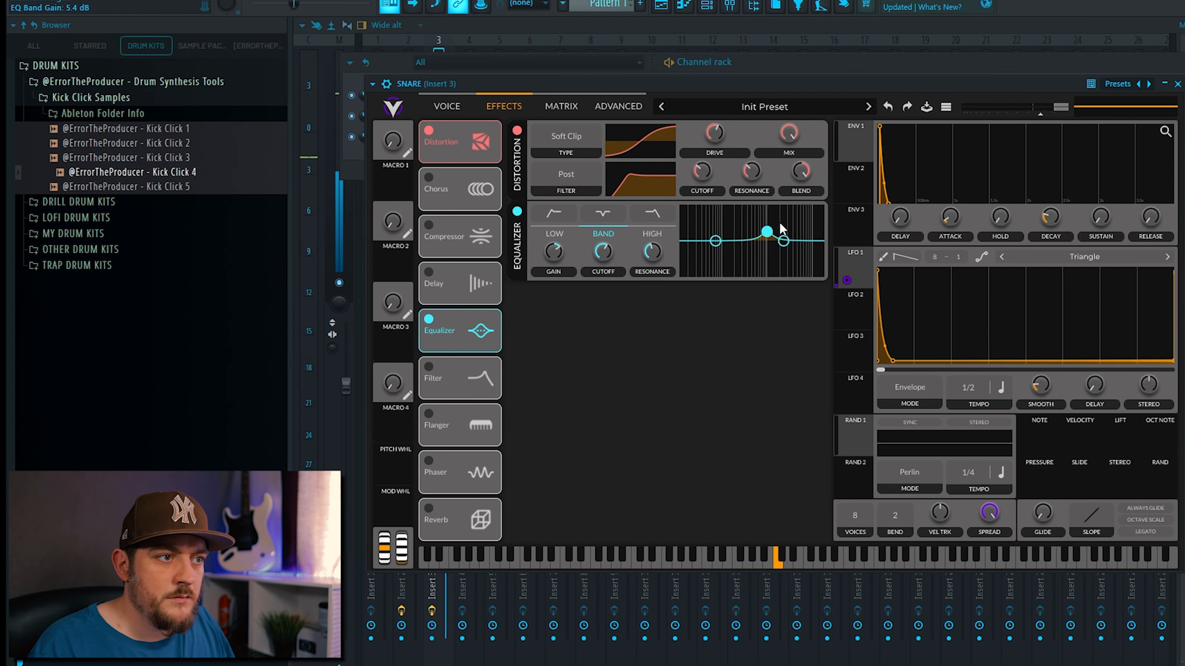
pyautogui.click(783, 241)
pyautogui.moveTo(786, 245); pyautogui.dragTo(787, 242)
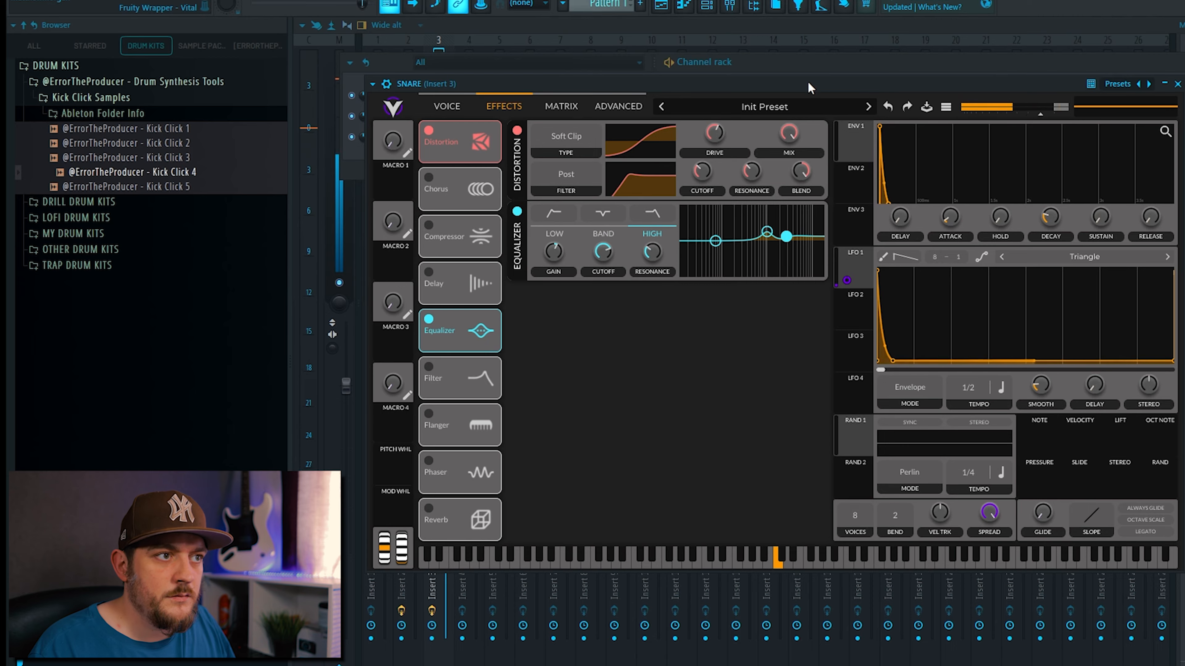